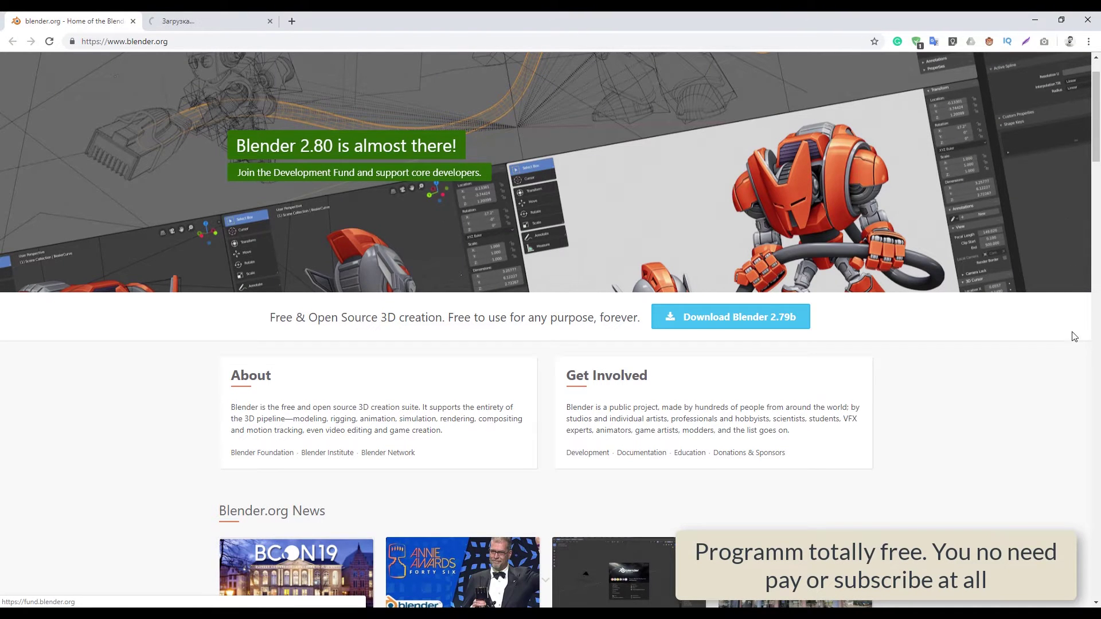
scroll(1072, 339, "down", 2)
scroll(1071, 364, "down", 1)
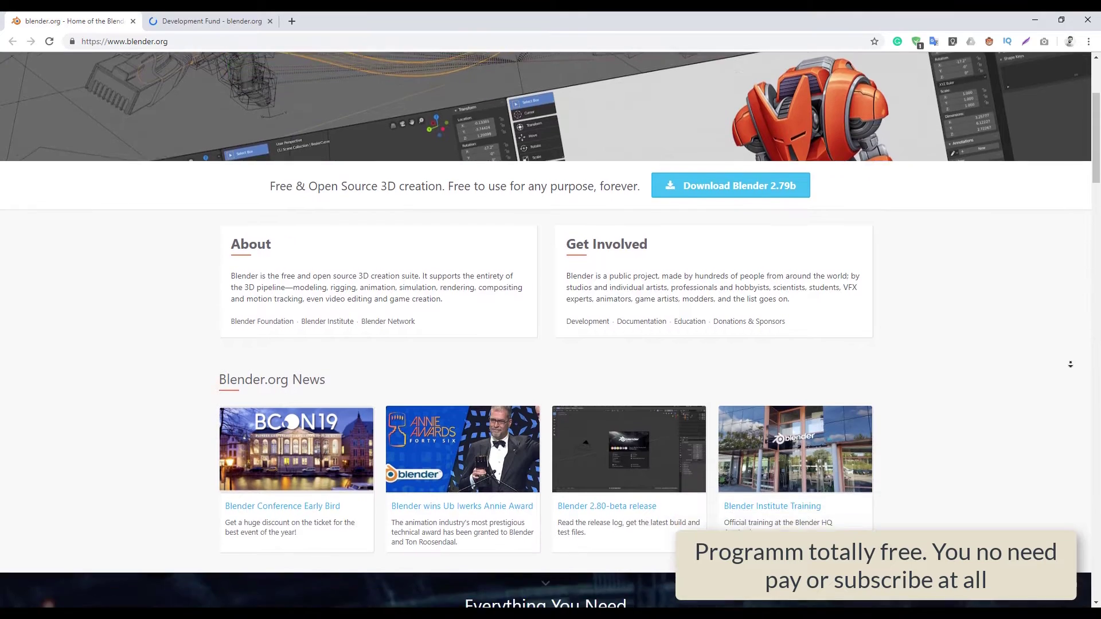
scroll(1070, 364, "down", 1)
scroll(1070, 364, "down", 1)
scroll(1070, 364, "down", 1)
scroll(1070, 364, "down", 1)
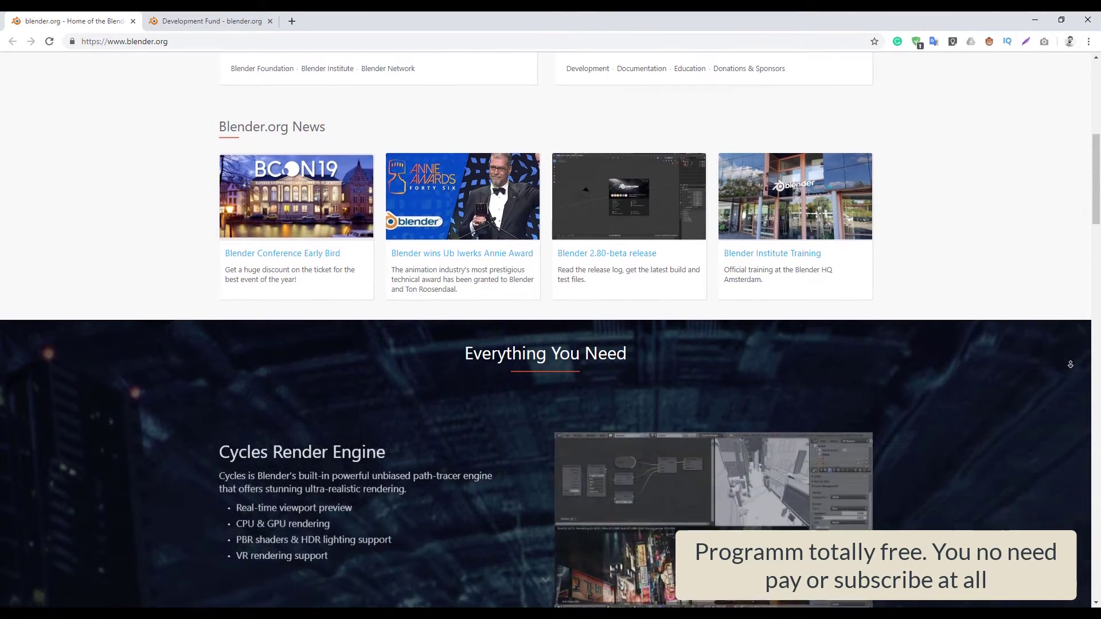
scroll(1070, 365, "down", 1)
scroll(1070, 364, "down", 1)
scroll(1070, 364, "down", 1)
scroll(1070, 363, "down", 1)
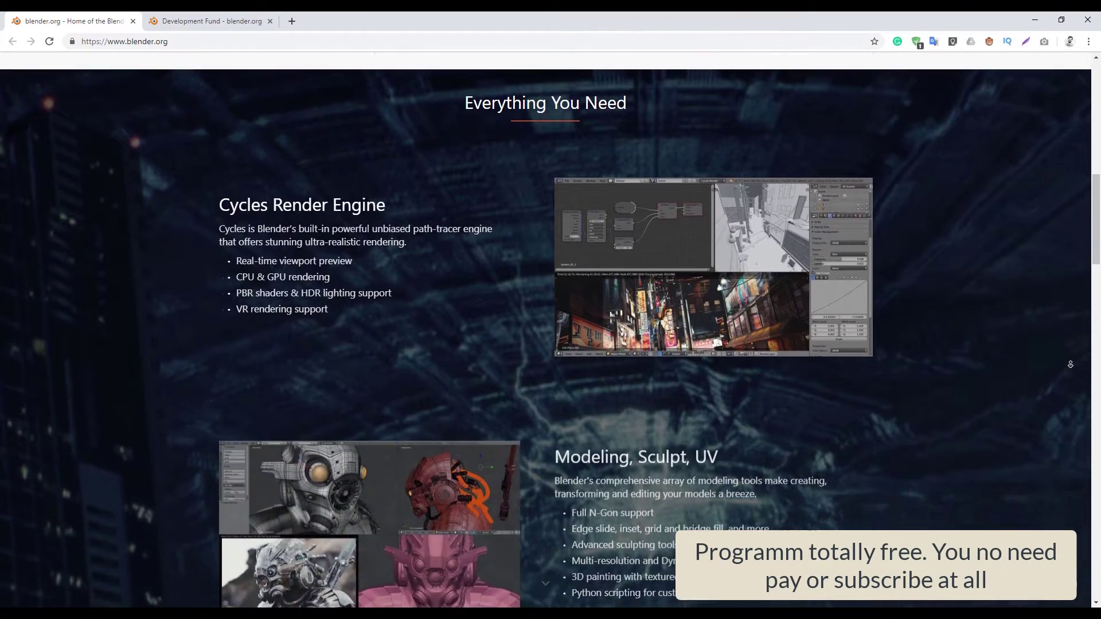
scroll(1070, 363, "down", 1)
scroll(1069, 363, "down", 1)
scroll(1070, 364, "down", 1)
scroll(1071, 364, "down", 1)
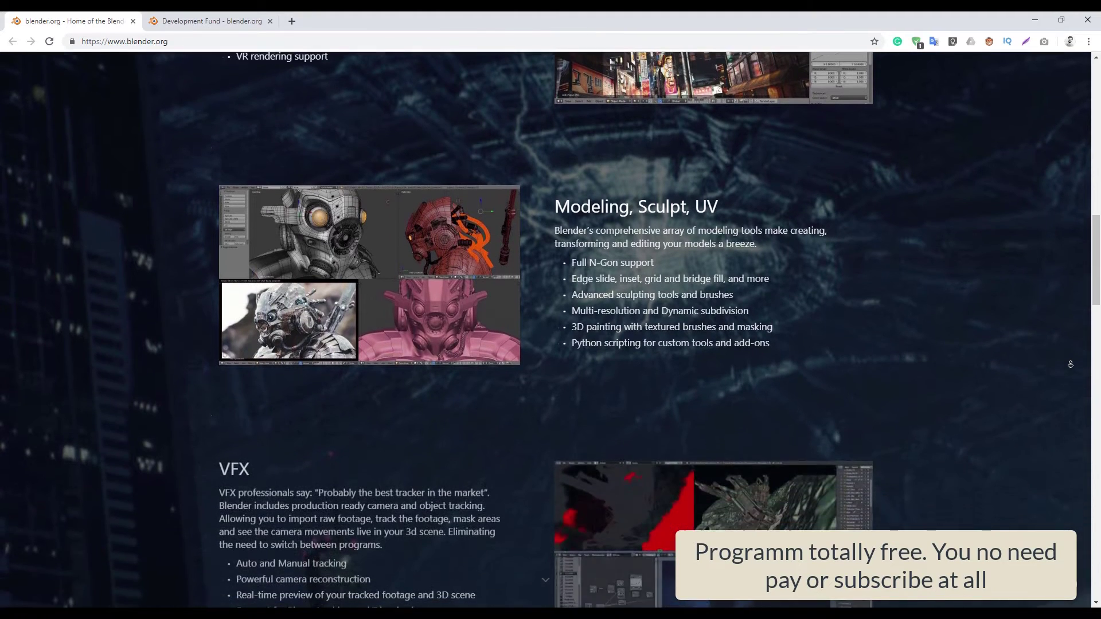
scroll(1070, 364, "down", 1)
scroll(1069, 364, "down", 1)
scroll(1070, 364, "down", 1)
scroll(1070, 363, "down", 1)
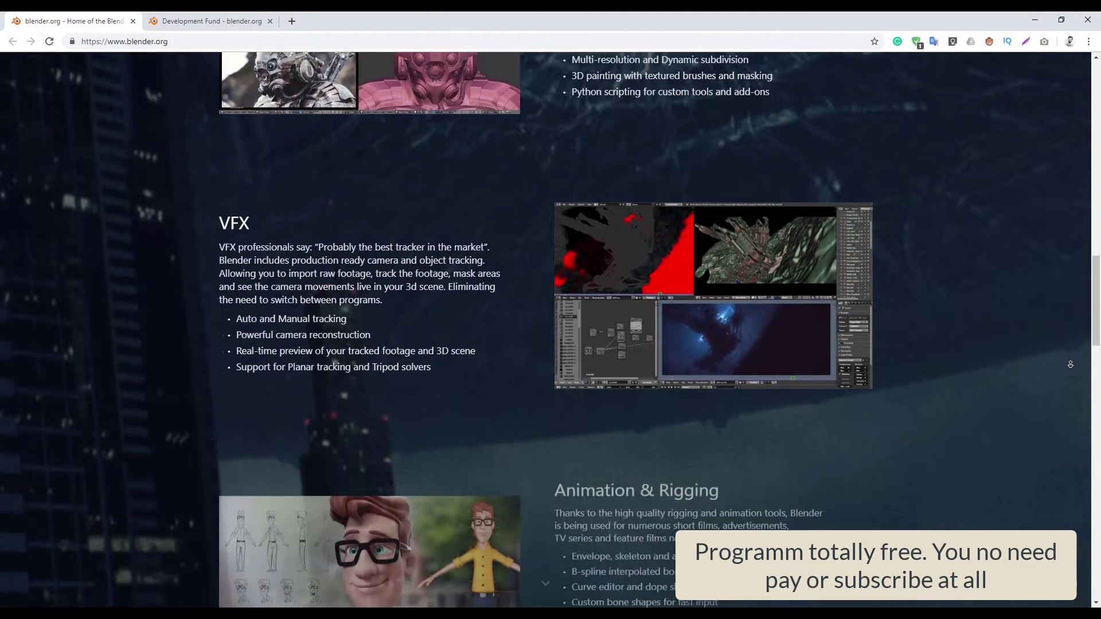
scroll(1070, 364, "down", 1)
scroll(1070, 363, "down", 1)
scroll(1070, 364, "down", 1)
scroll(1070, 364, "down", 1)
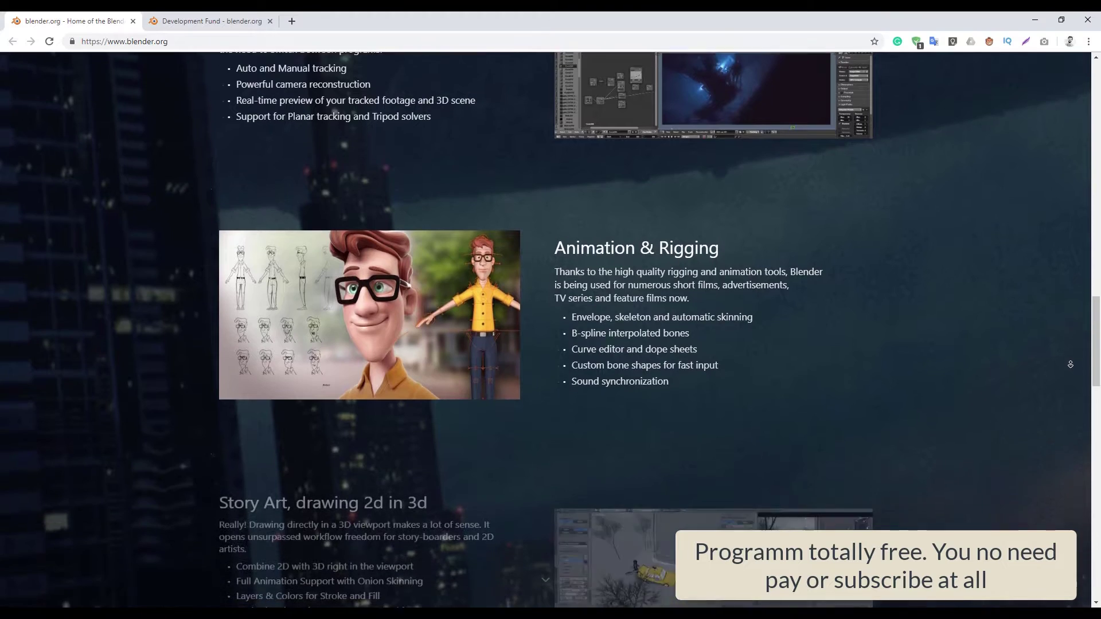
scroll(1070, 363, "down", 1)
scroll(1069, 364, "down", 1)
scroll(1069, 364, "down", 1)
scroll(1070, 363, "down", 1)
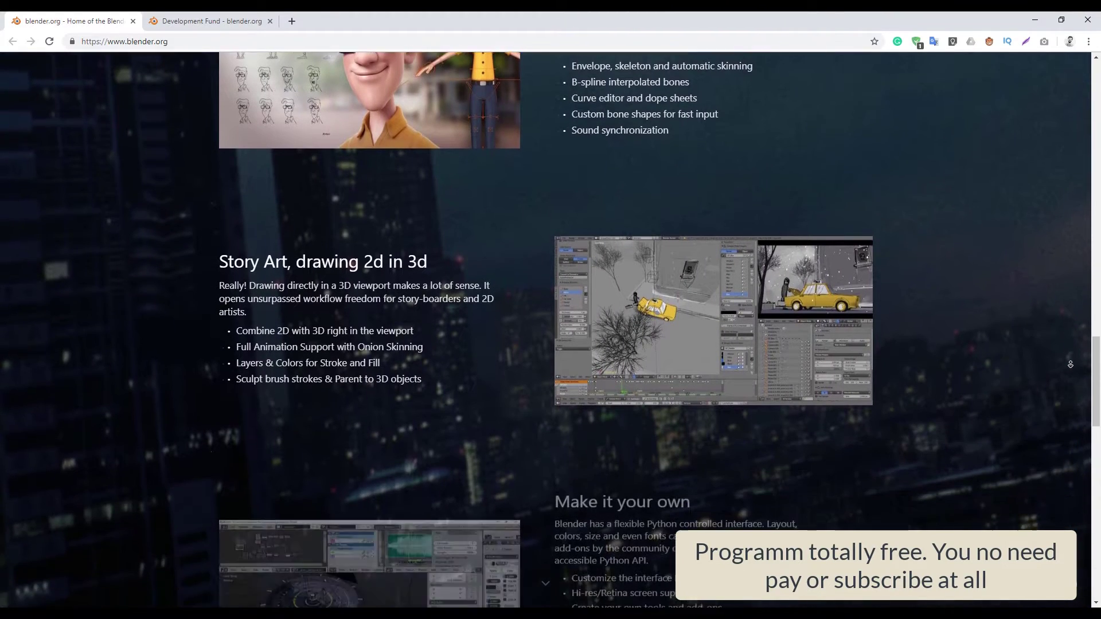
scroll(1070, 364, "down", 1)
scroll(1071, 364, "down", 1)
scroll(1069, 364, "down", 1)
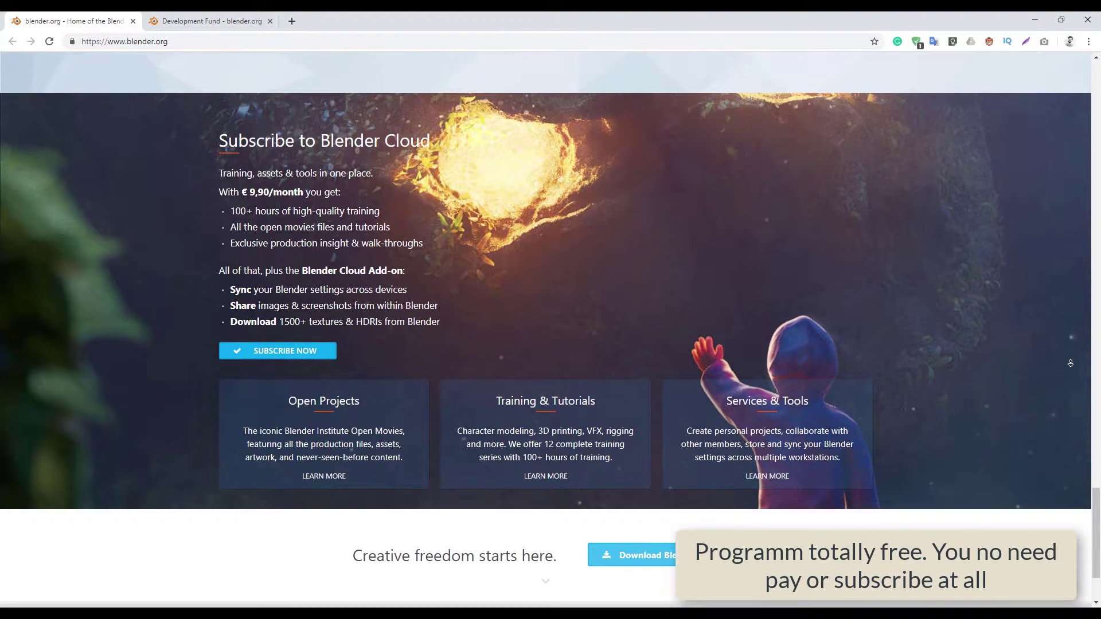
Jump back to the top of the blender.org home page.
key("Home")
Nudge the Revit bus-stop 3D view and bring up the File menu's export formats.
left_click(605, 67)
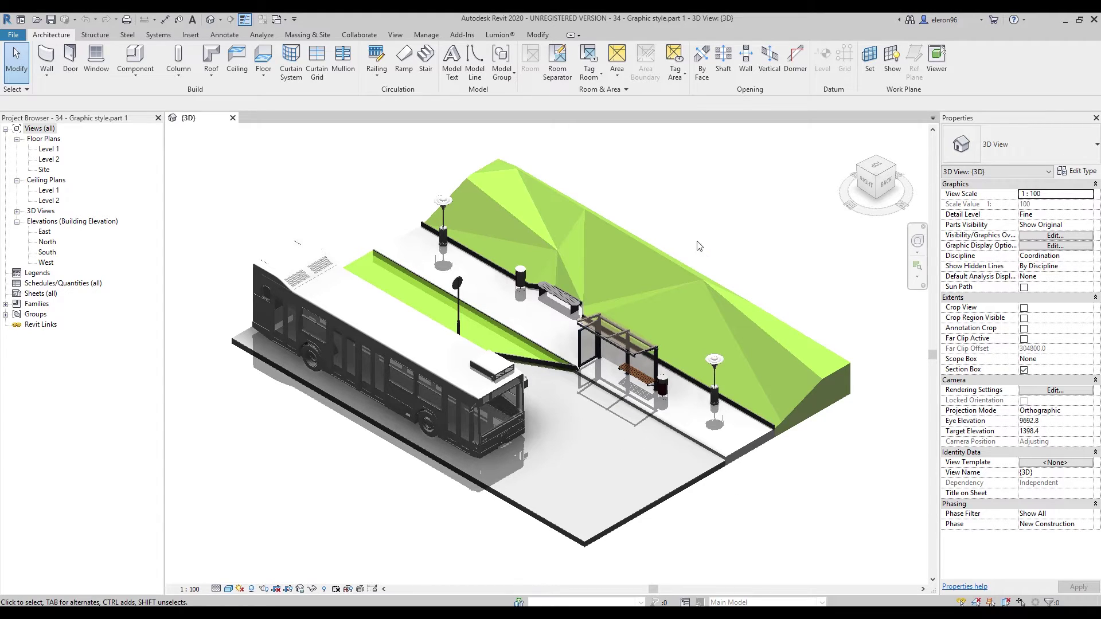
middle_click_drag(676, 222, 649, 232)
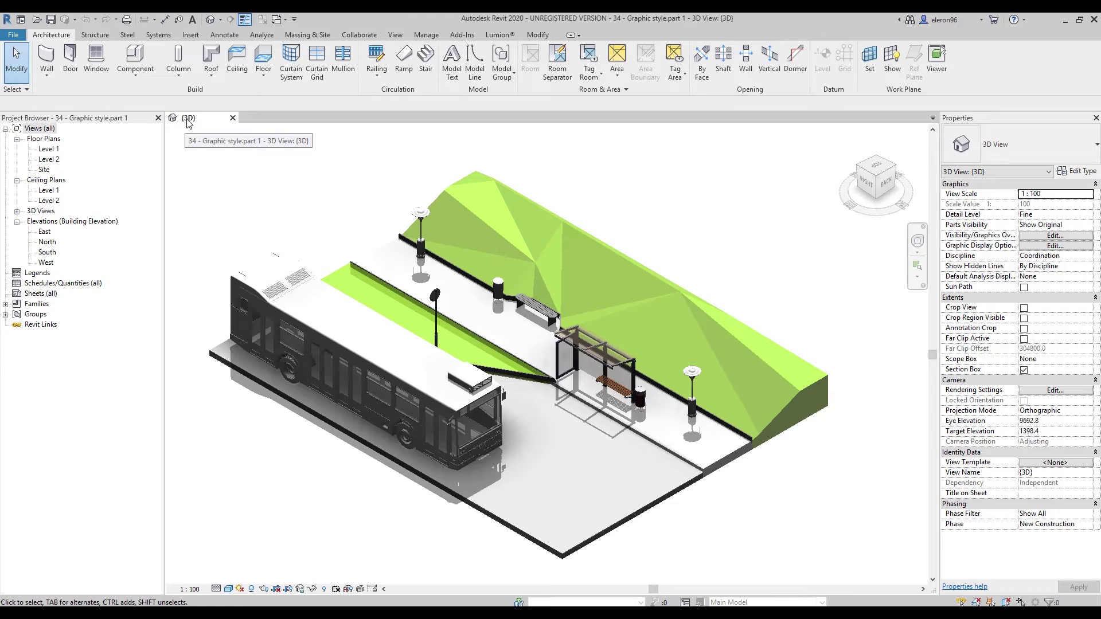
left_click(15, 34)
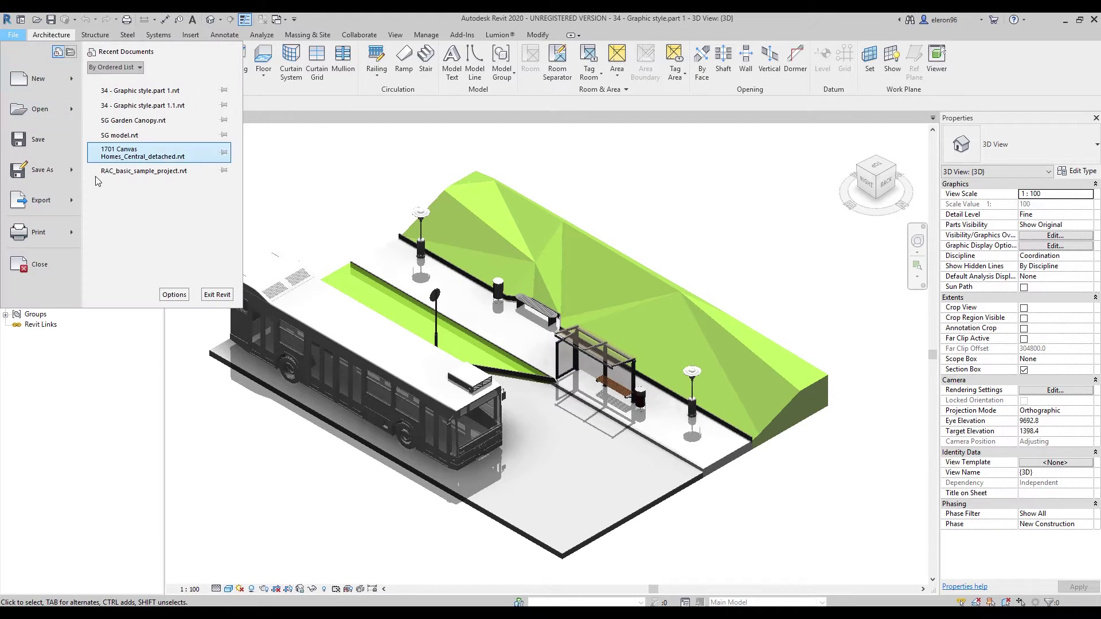
mouse_move(41, 200)
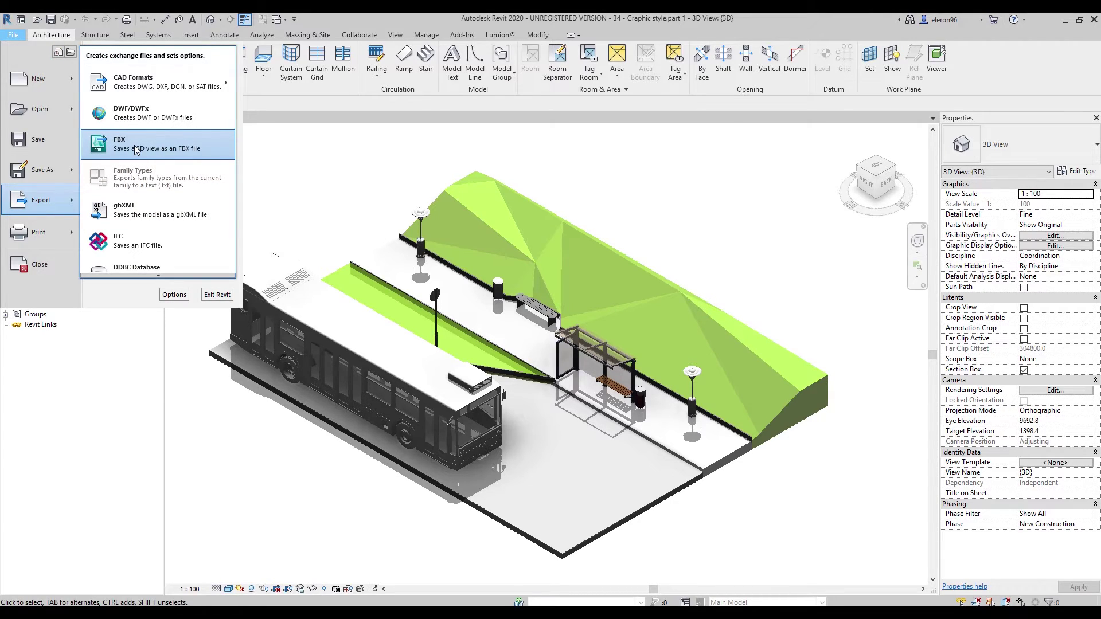
Dismiss the File menu, pan the view up-right, and show the Lumion® COLLADA export tools.
left_click(556, 147)
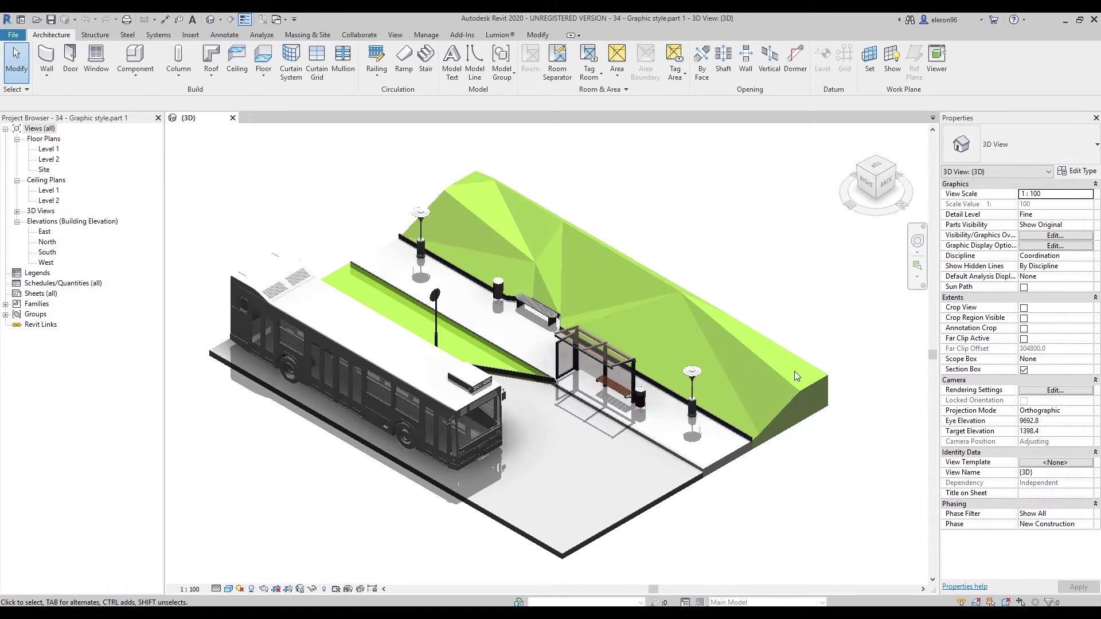
mouse_move(787, 392)
middle_mouse_down()
mouse_move(787, 263)
mouse_move(755, 269)
middle_mouse_up()
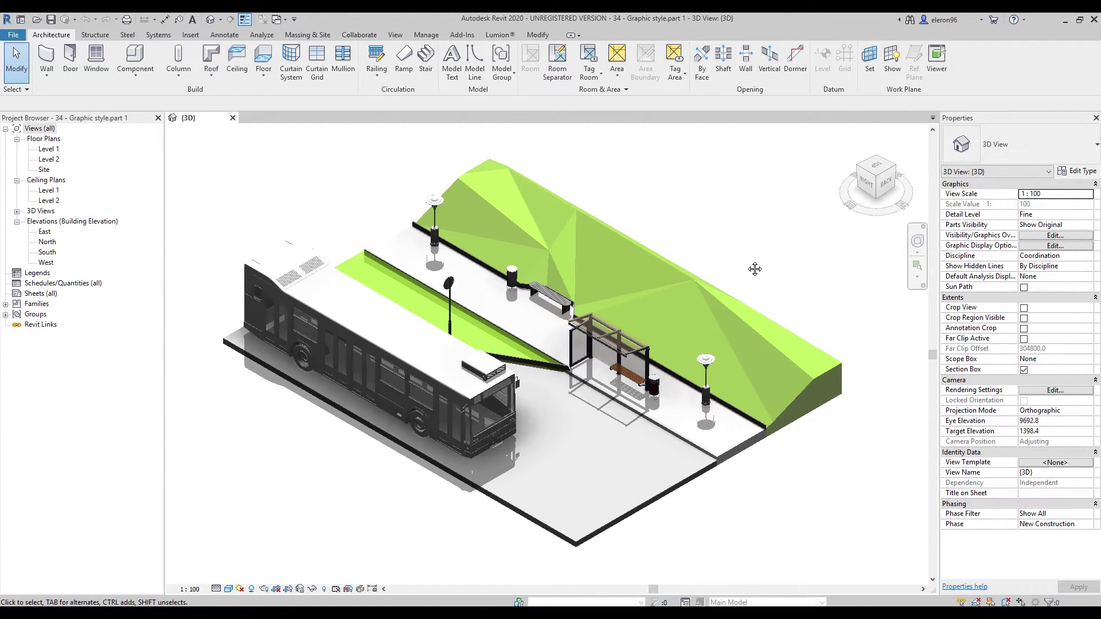
left_click(499, 34)
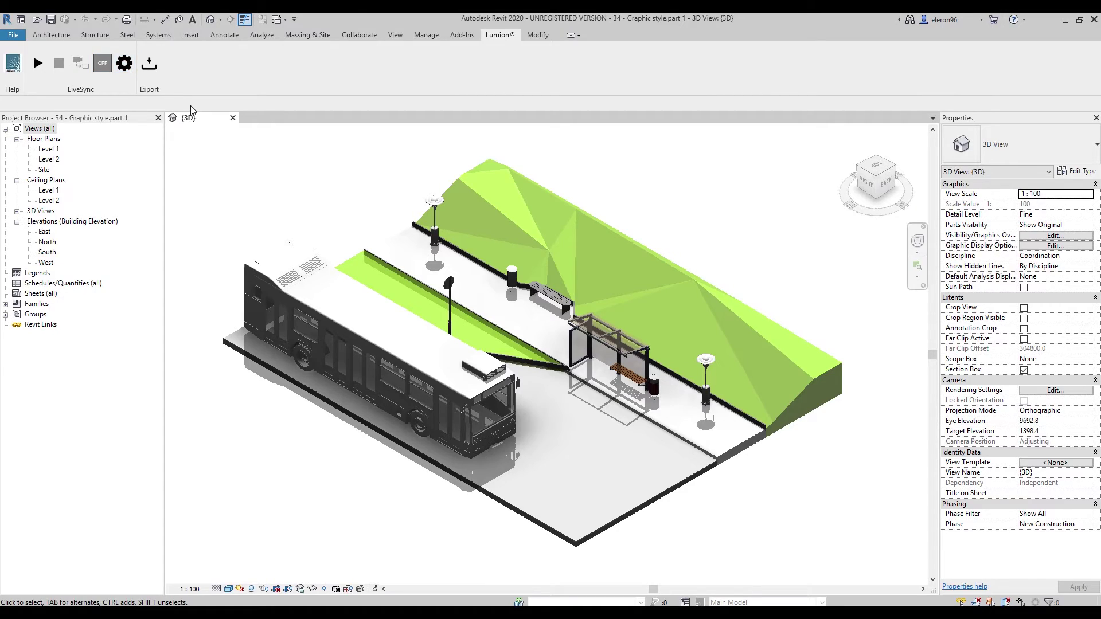
Export the bus-stop model through Lumion to the desktop as COLLADA file 'test model dae'.
left_click(149, 65)
left_click_drag(173, 131, 383, 151)
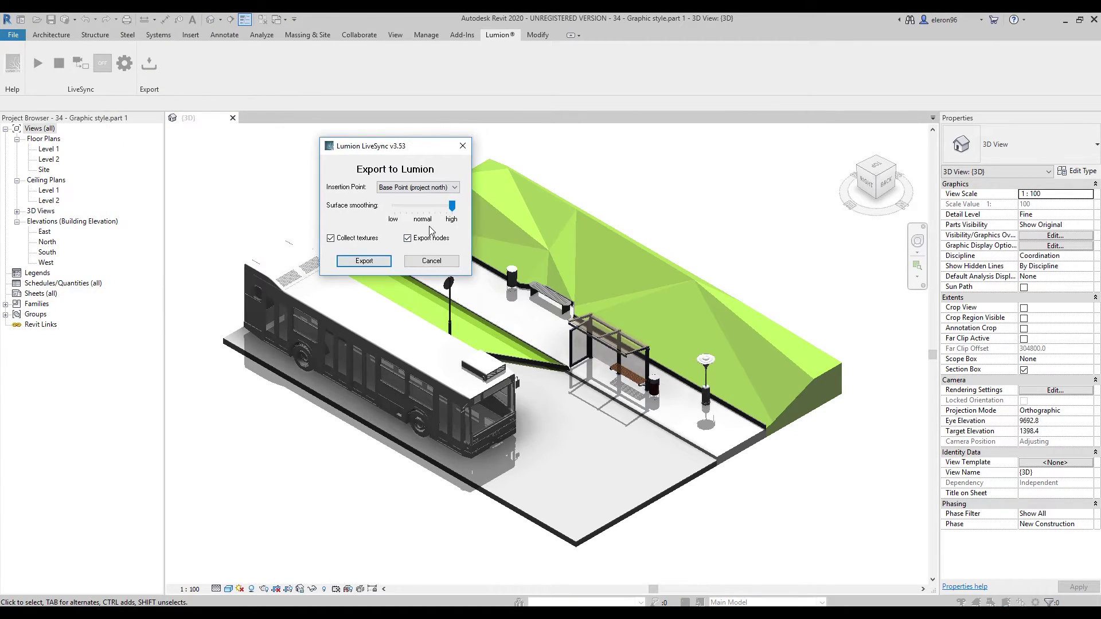
left_click(377, 258)
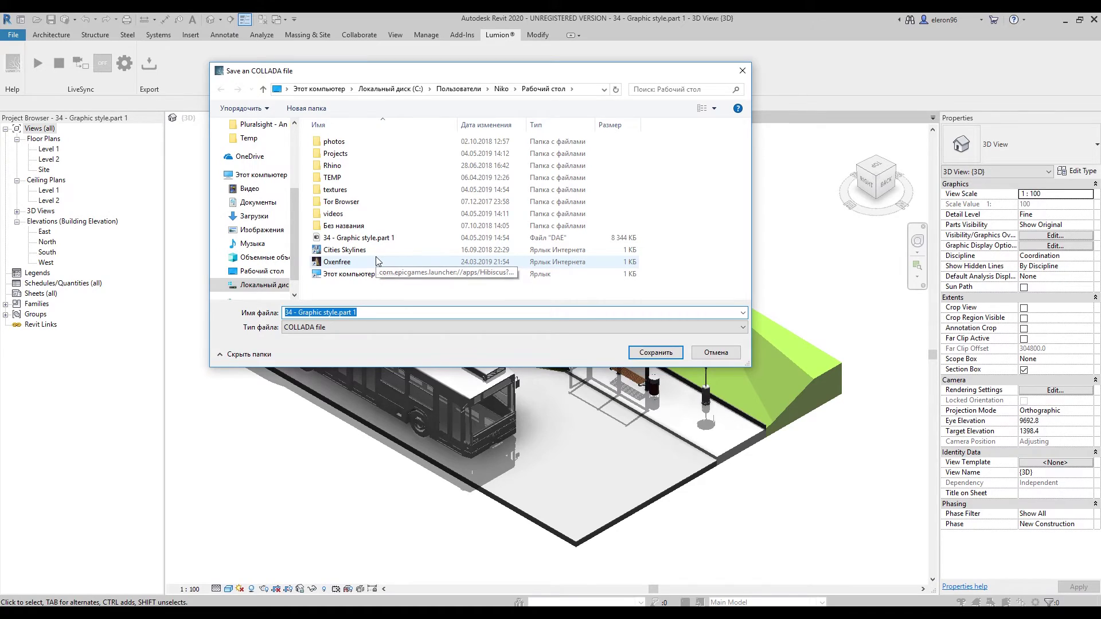
type("test model ")
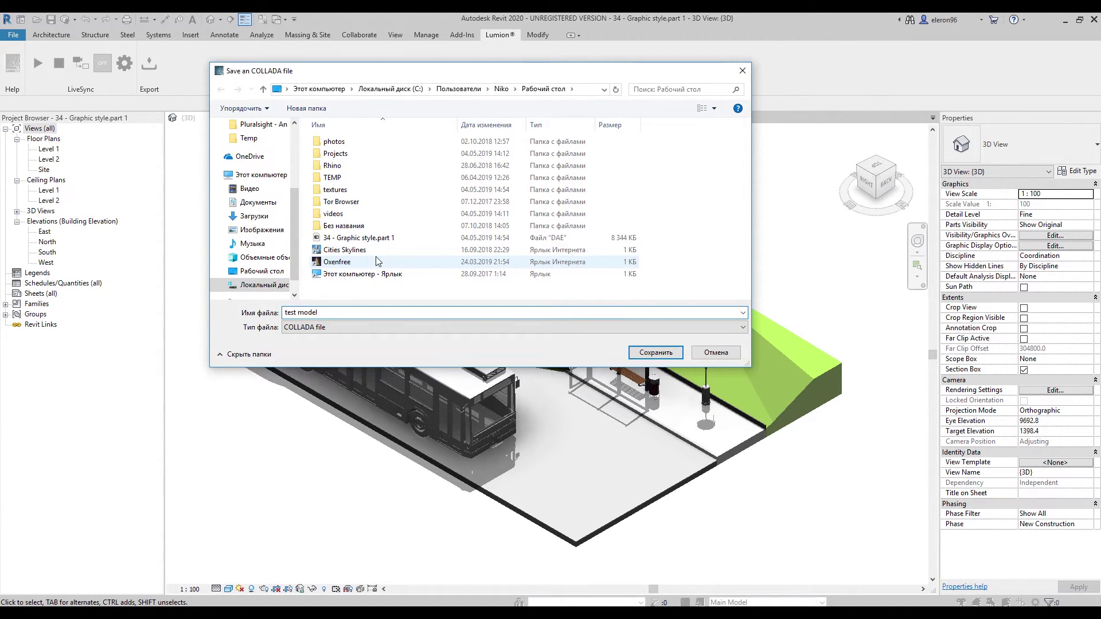
type("dae")
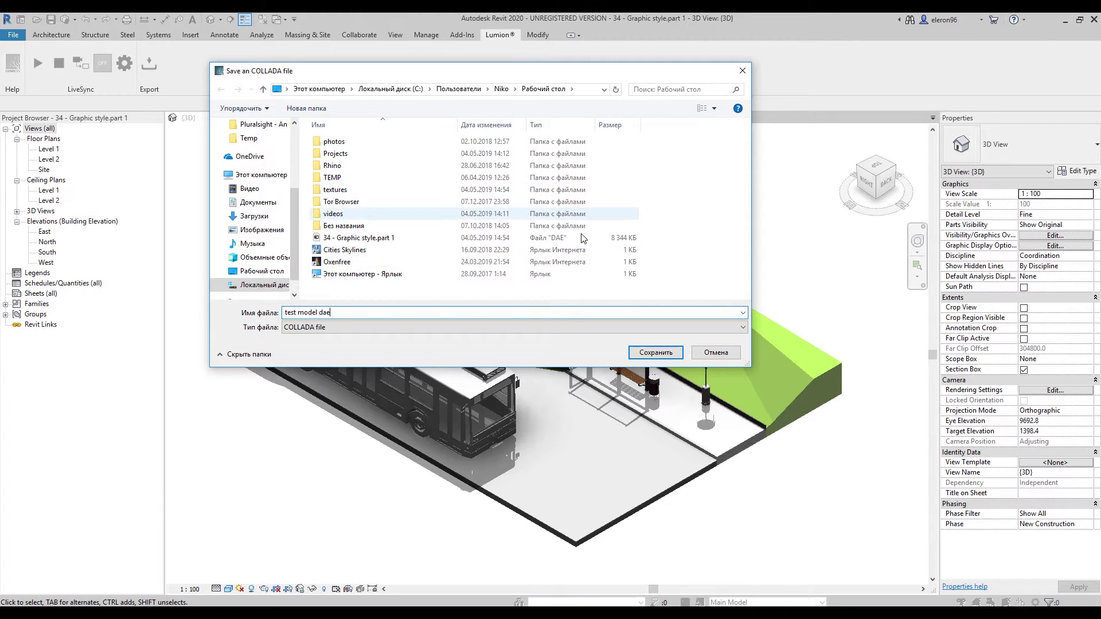
left_click(654, 354)
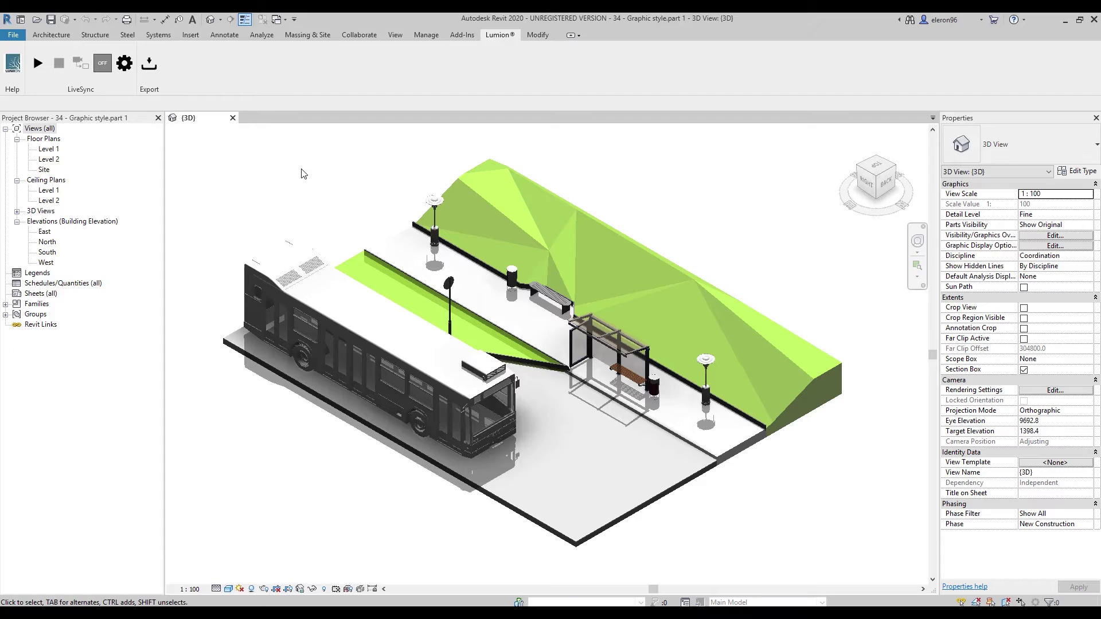
Save the Revit 3D view to the desktop as FBX file 'test fbx'.
left_click(13, 36)
mouse_move(41, 199)
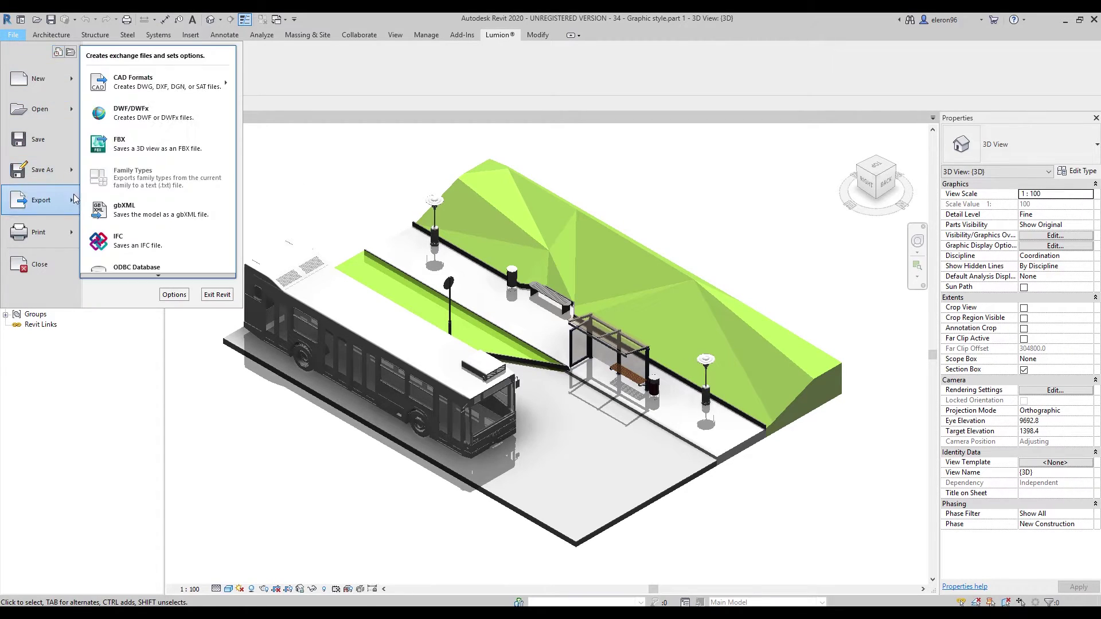
left_click(480, 280)
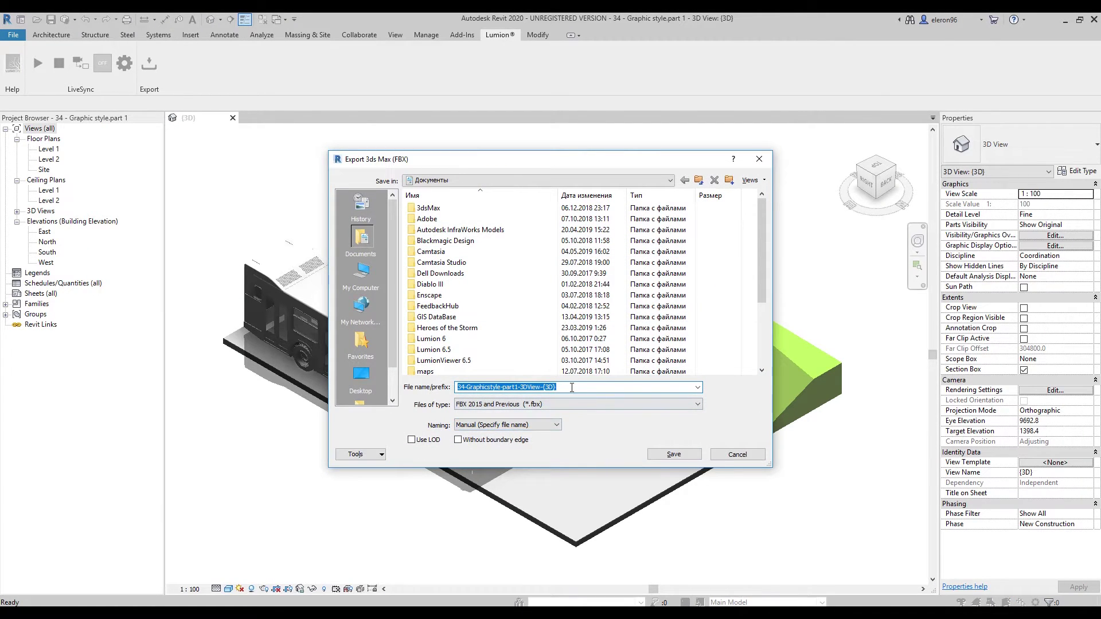
type("test fbx")
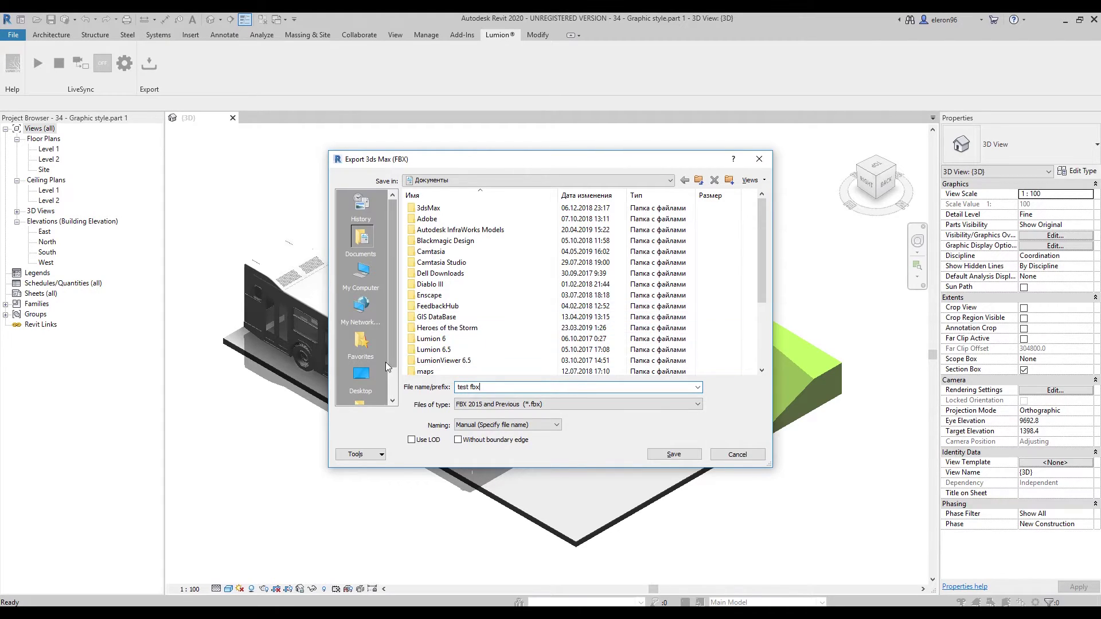
left_click(362, 378)
left_click(679, 456)
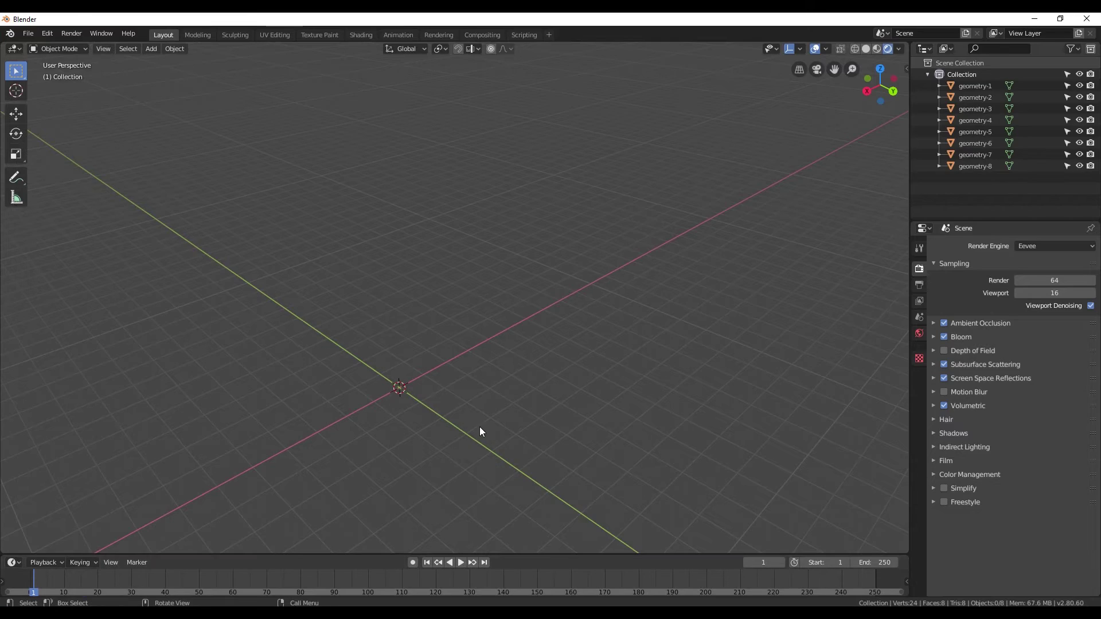
Orbit the empty scene and pick test fbx.fbx from the desktop in the FBX importer.
mouse_move(479, 427)
middle_mouse_down()
mouse_move(495, 417)
mouse_move(416, 295)
middle_mouse_up()
mouse_move(542, 248)
middle_mouse_down()
mouse_move(507, 295)
mouse_move(560, 307)
mouse_move(560, 318)
mouse_move(521, 353)
mouse_move(462, 332)
middle_mouse_up()
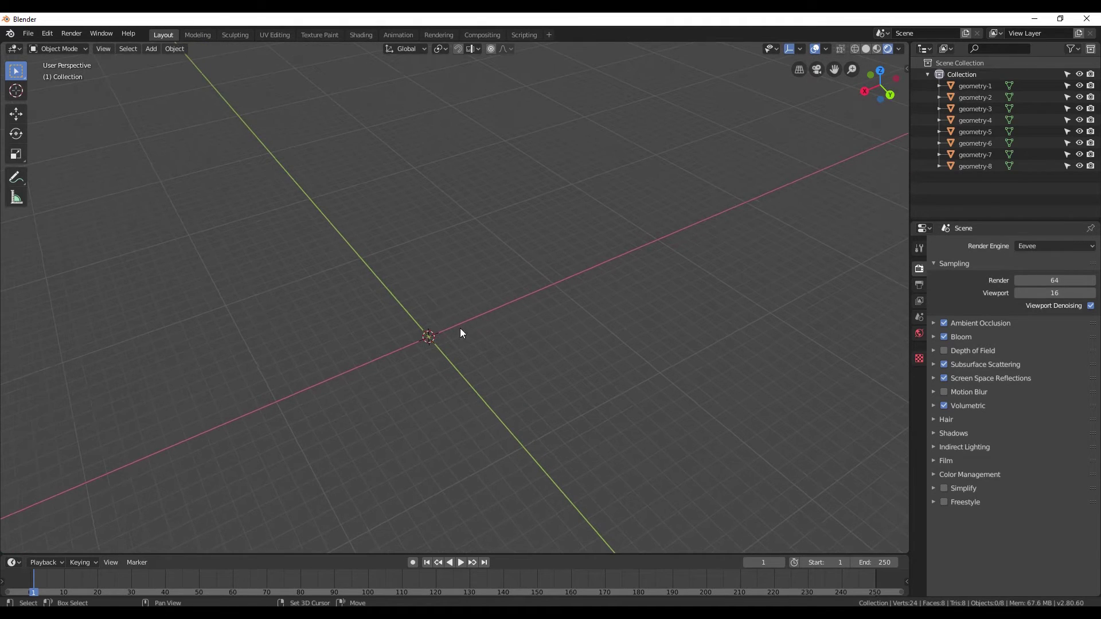
left_click(30, 34)
mouse_move(46, 245)
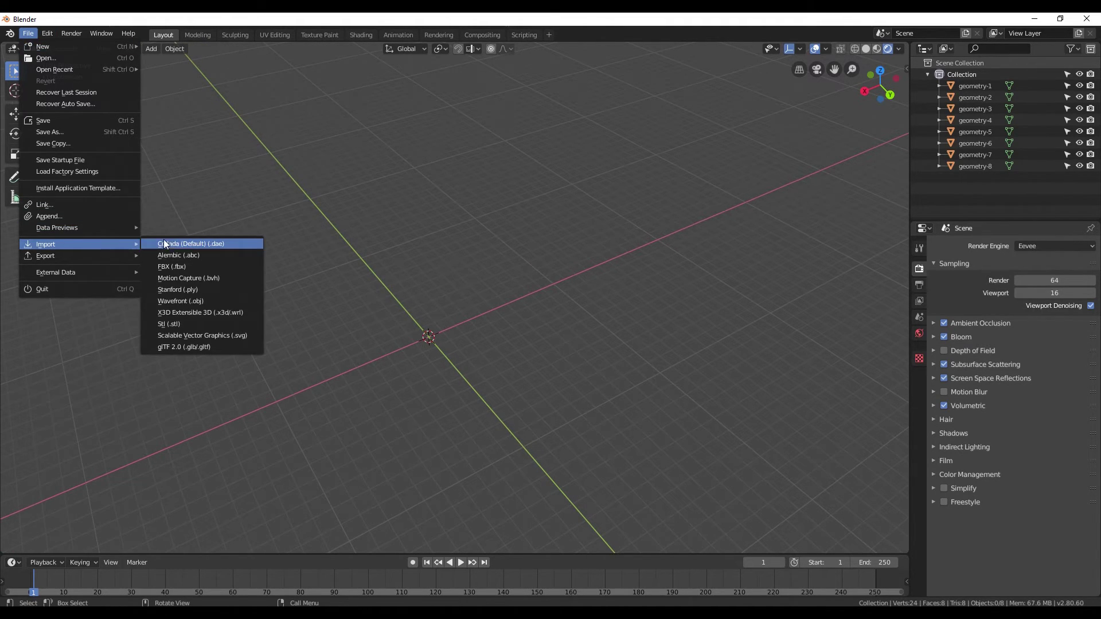
left_click(185, 266)
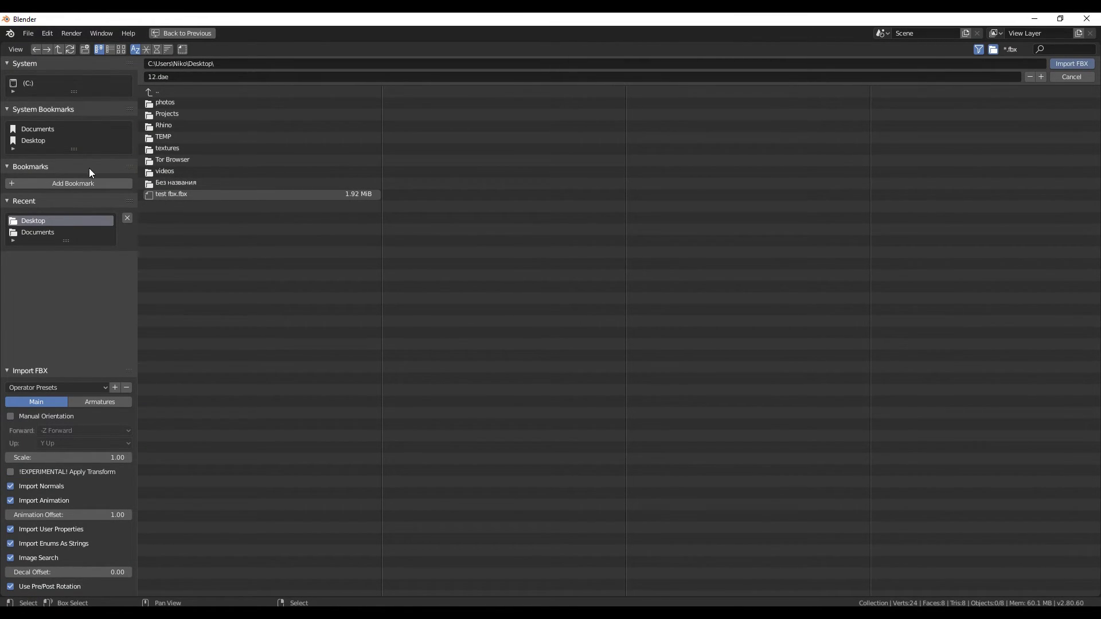
left_click(178, 197)
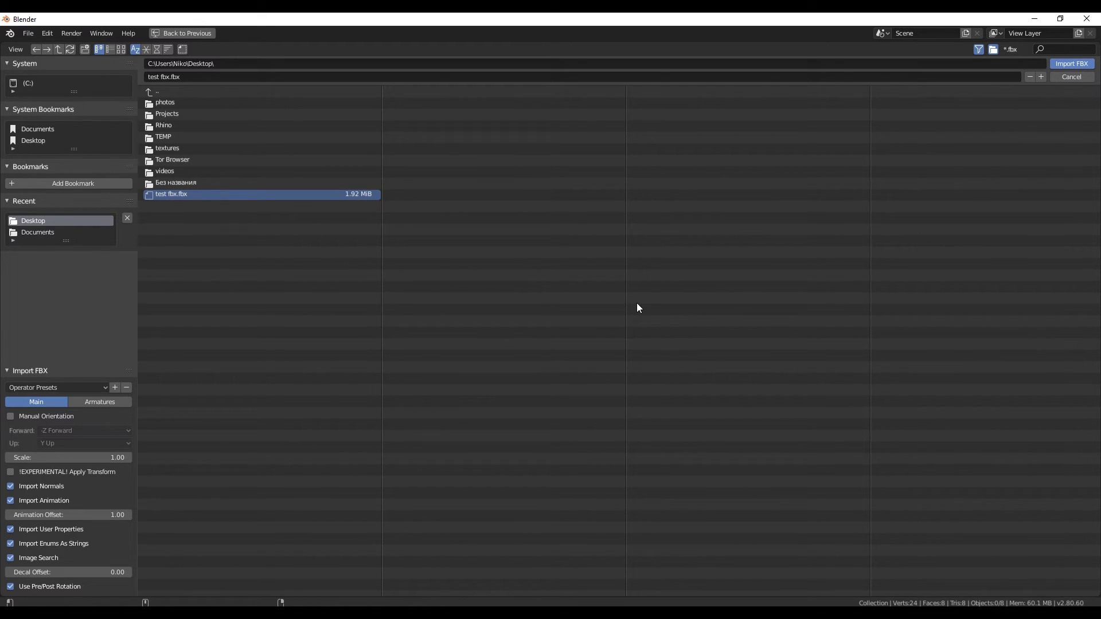
Import test fbx.fbx into the scene and orbit in toward the bus and shelter.
left_click(1070, 63)
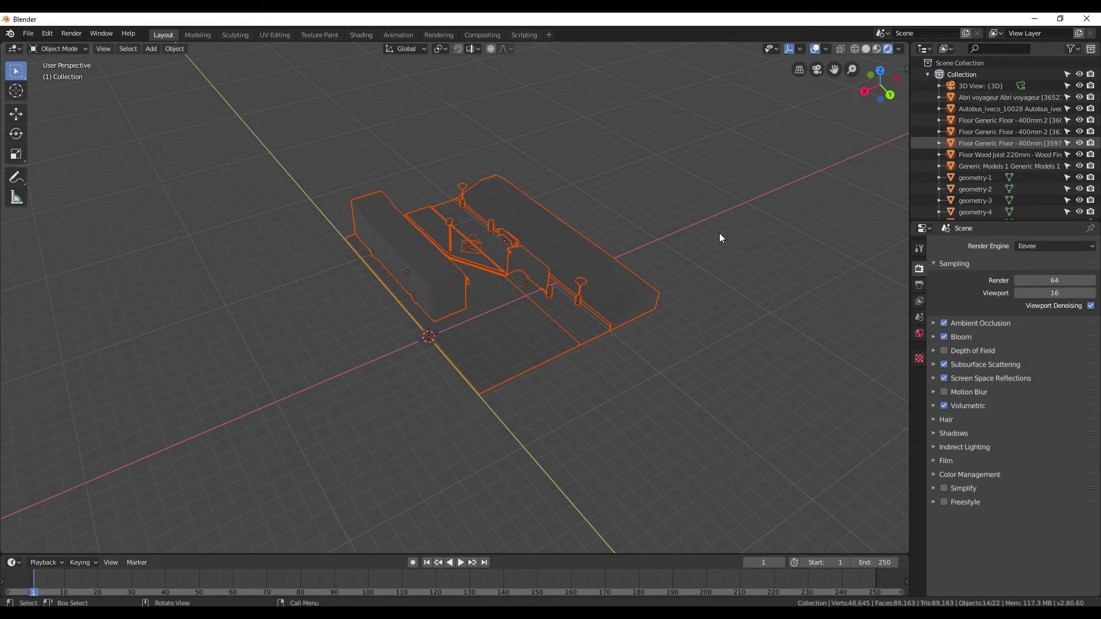
left_click(703, 248)
middle_click_drag(624, 229, 647, 213)
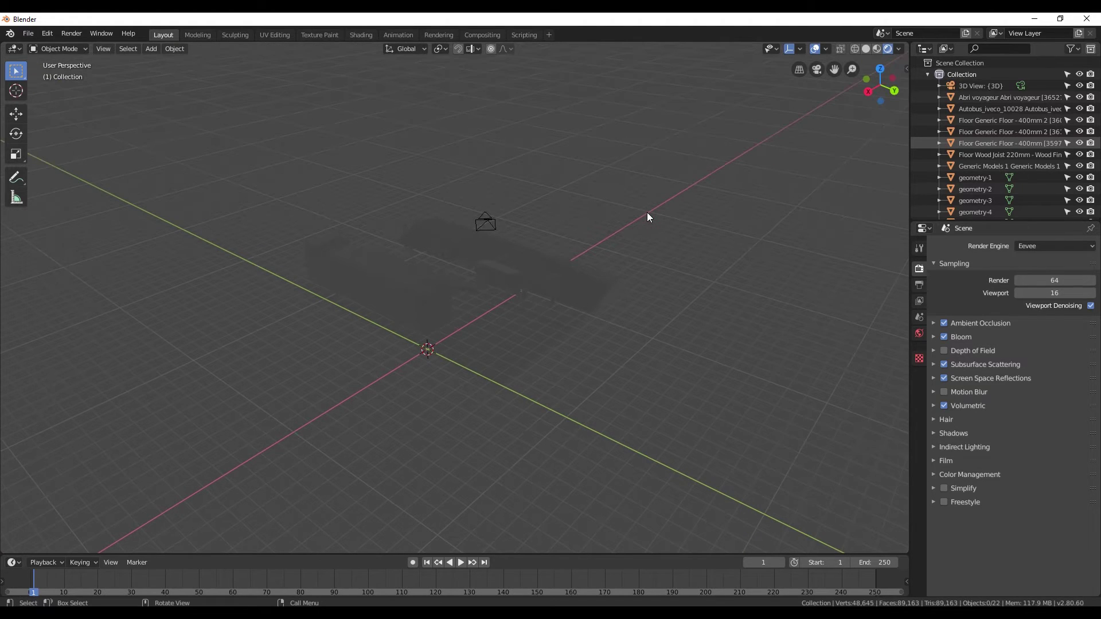
key("grave")
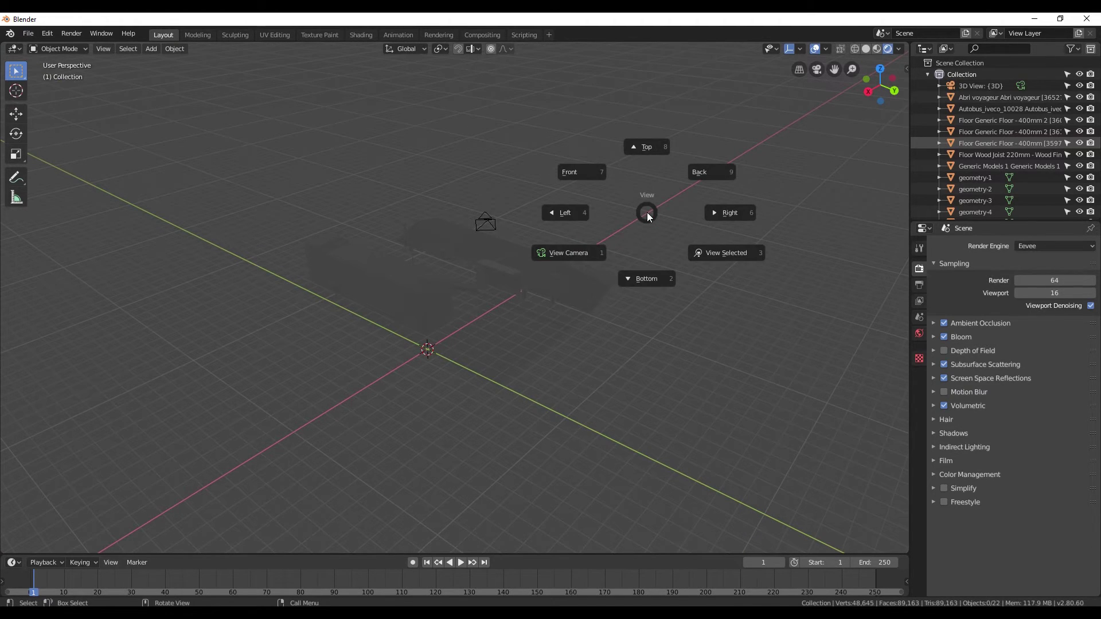
key("z")
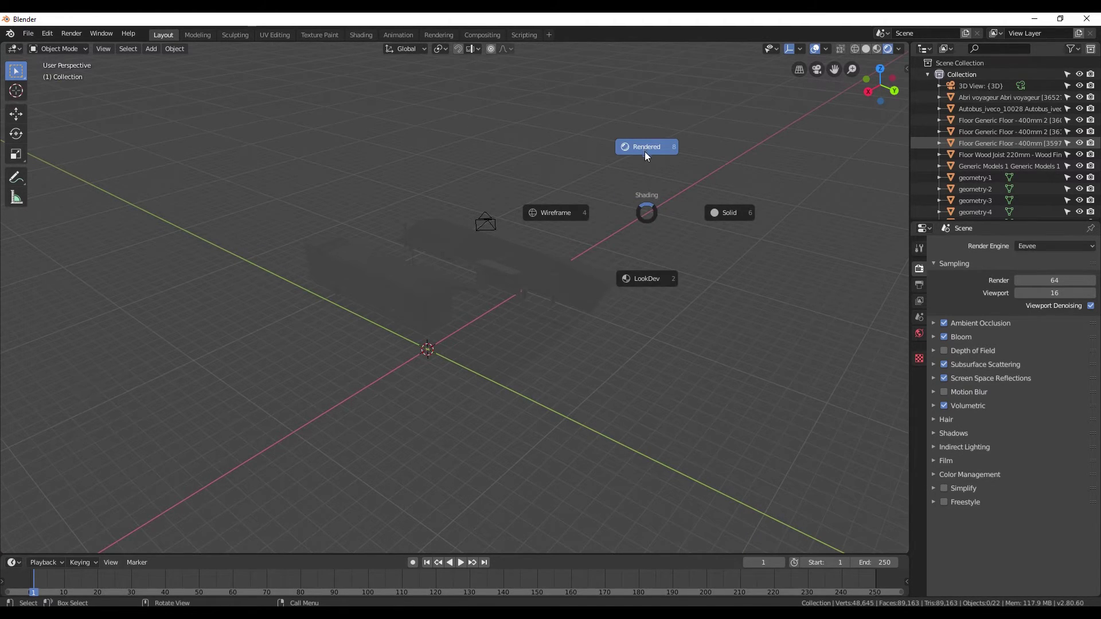
left_click(644, 150)
mouse_move(648, 230)
middle_mouse_down()
mouse_move(627, 257)
mouse_move(602, 247)
mouse_move(557, 311)
mouse_move(570, 297)
mouse_move(516, 207)
mouse_move(556, 226)
mouse_move(521, 219)
middle_mouse_up()
Select the bus, bus stop, floor slabs and remaining pieces, then delete all 13 objects.
left_click(321, 266)
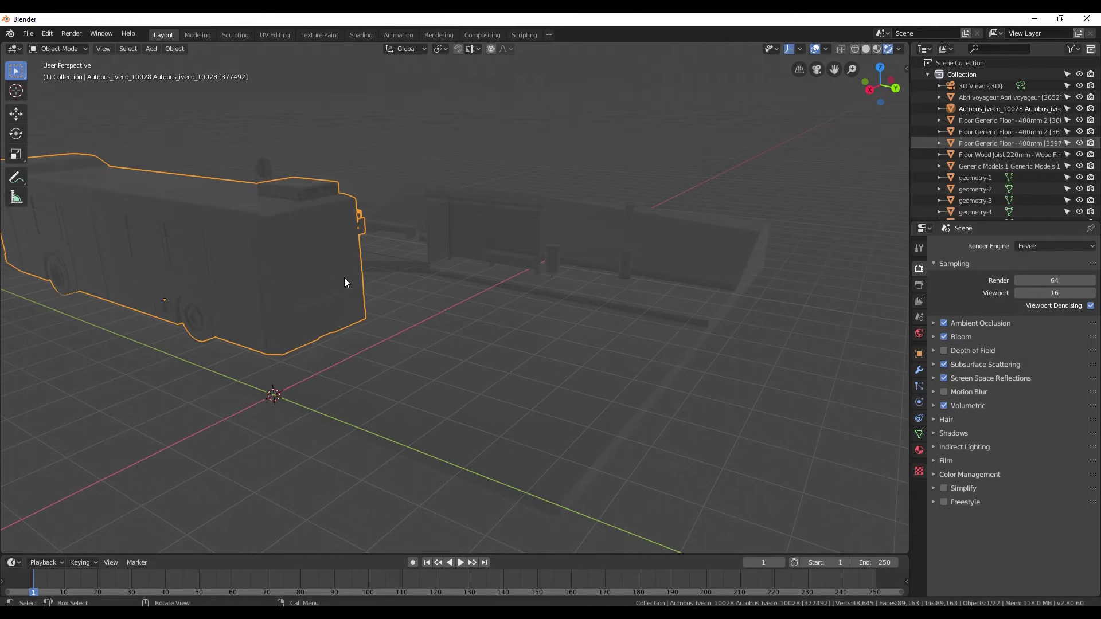
left_click(919, 450)
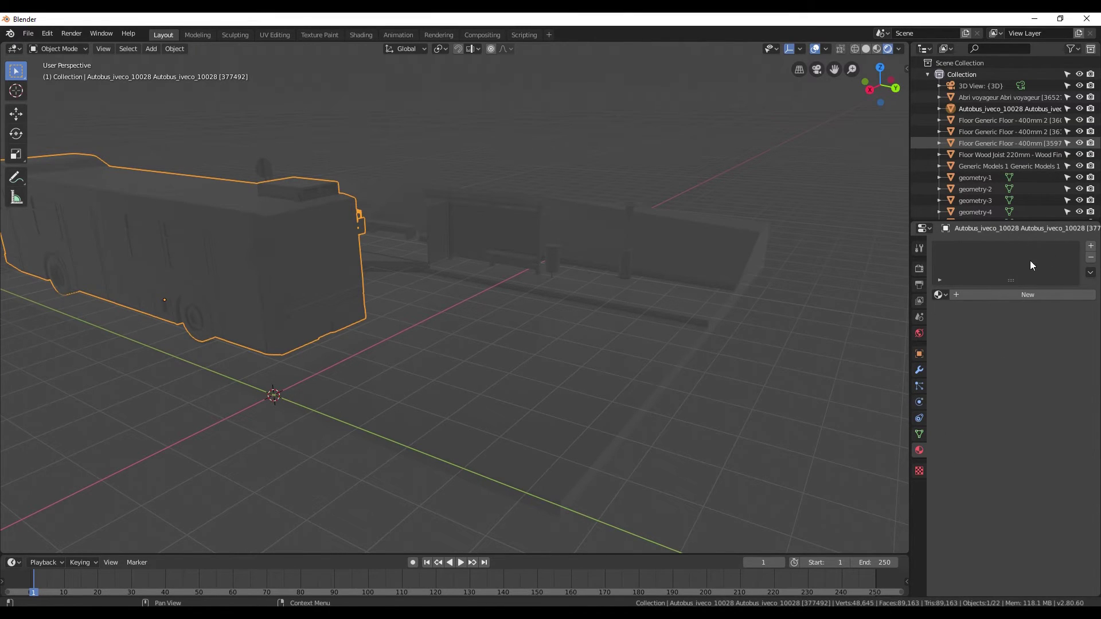
left_click(533, 247)
left_click(719, 281)
key("KP_Decimal")
middle_click_drag(654, 298, 631, 290)
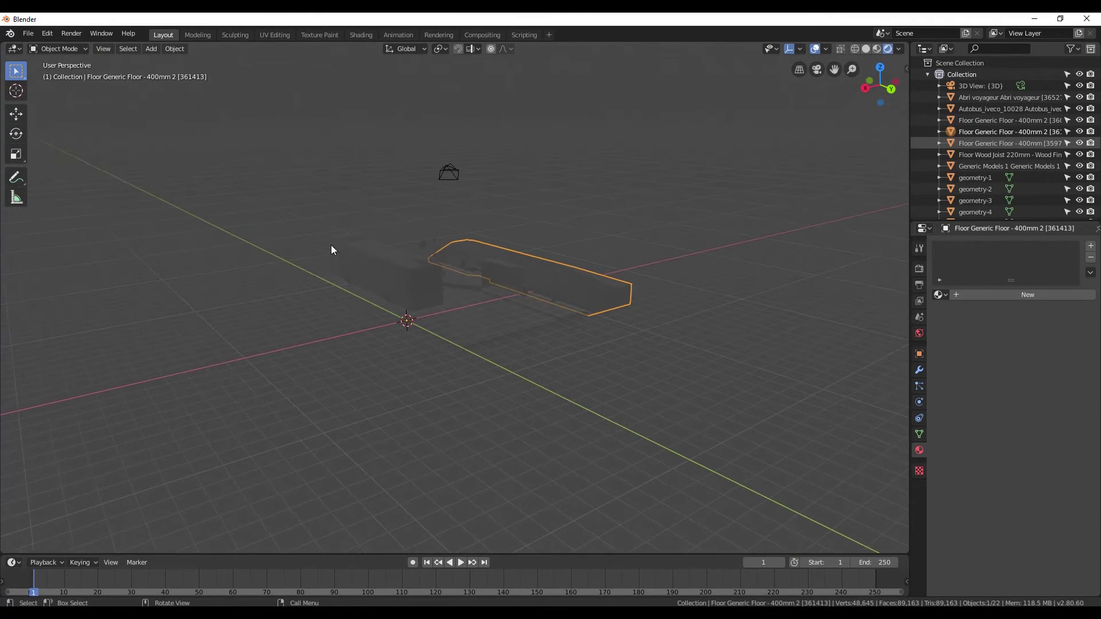
left_click_drag(308, 208, 584, 355)
left_click_drag(654, 375, 724, 399)
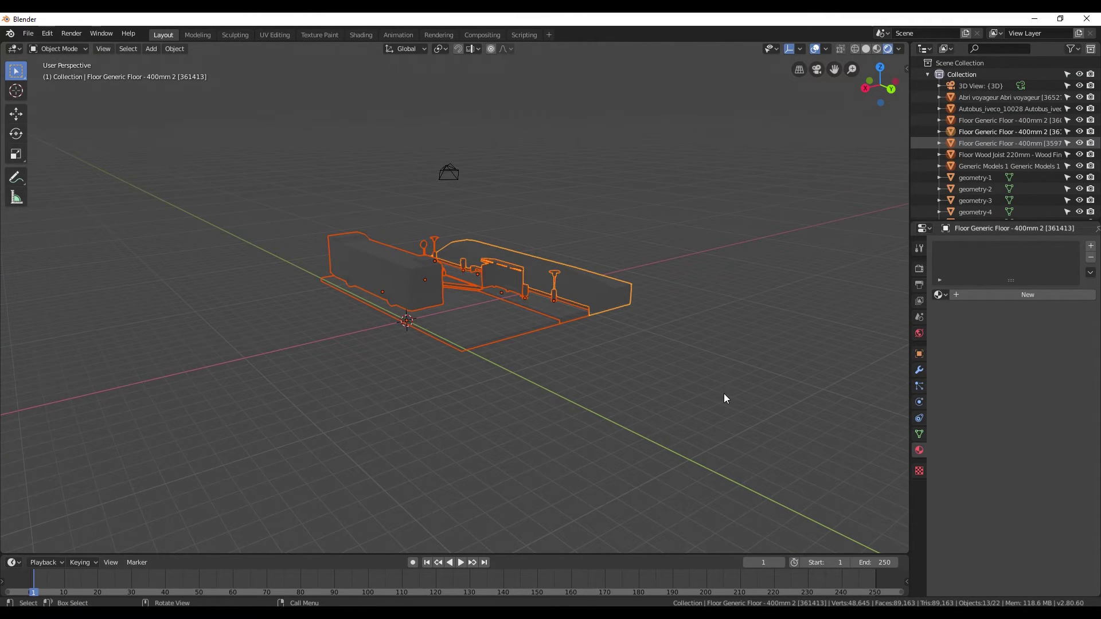
key("Delete")
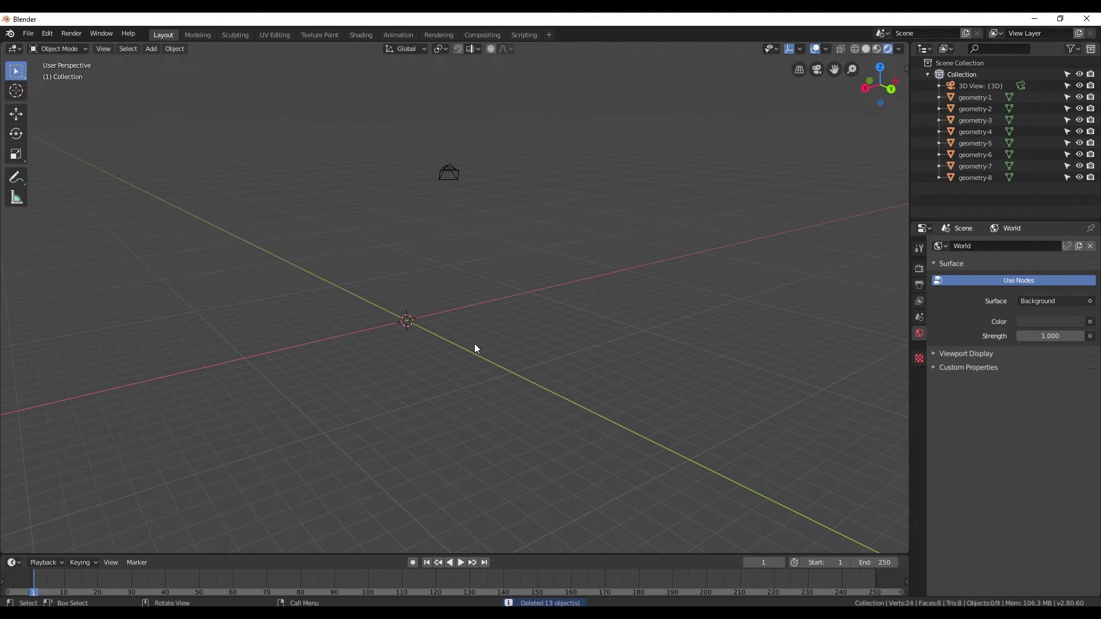
Import test model dae.dae from the desktop as COLLADA and orbit to see the bus side.
left_click(33, 34)
mouse_move(46, 244)
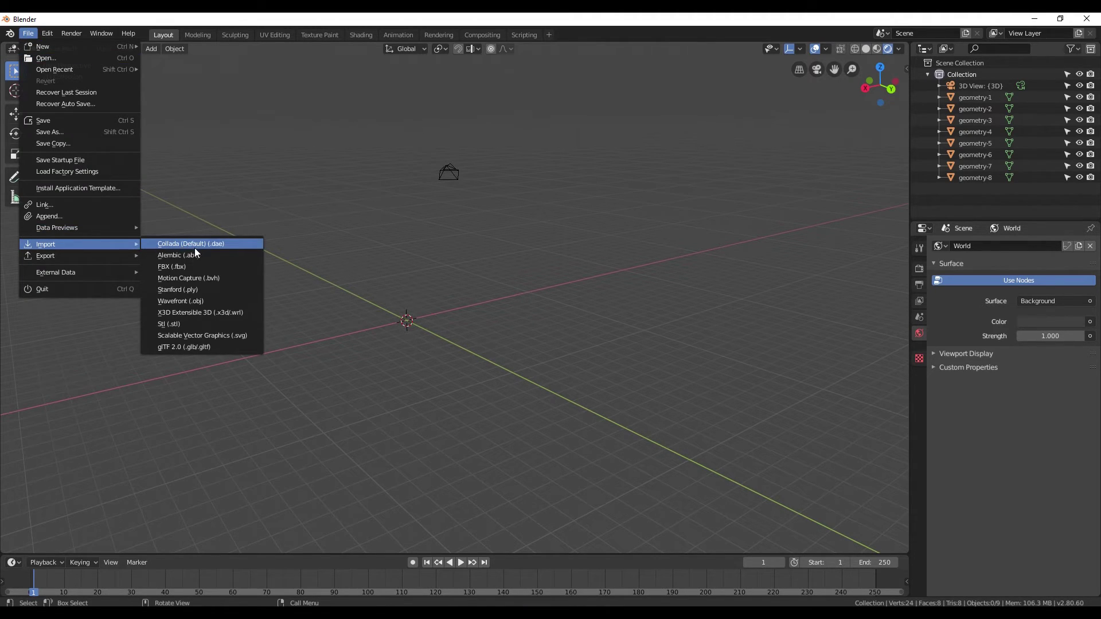
left_click(196, 248)
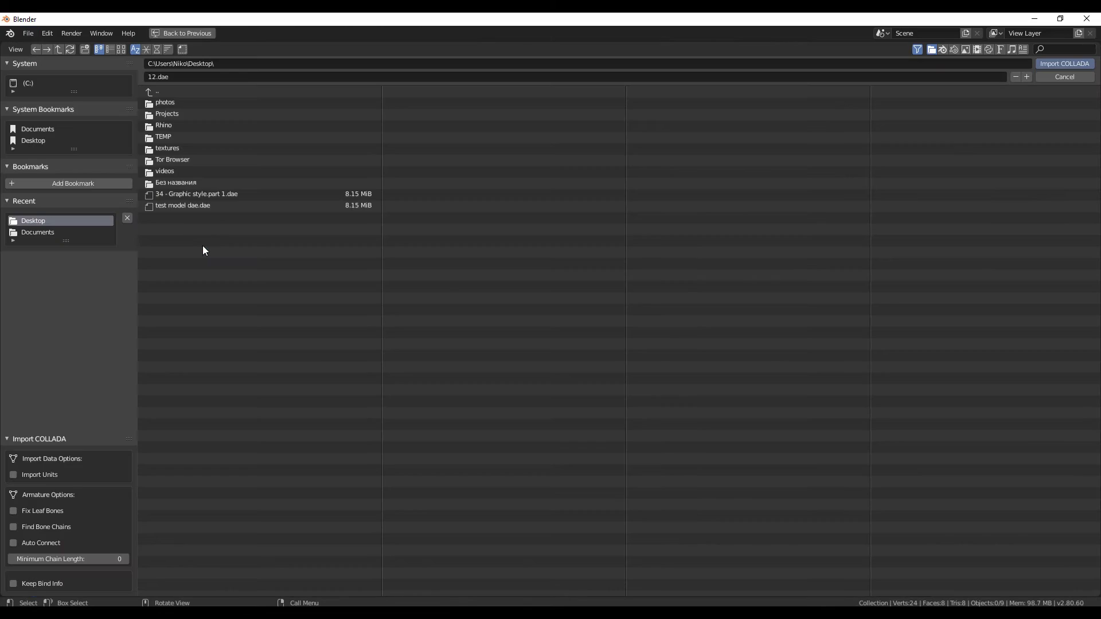
left_click(177, 208)
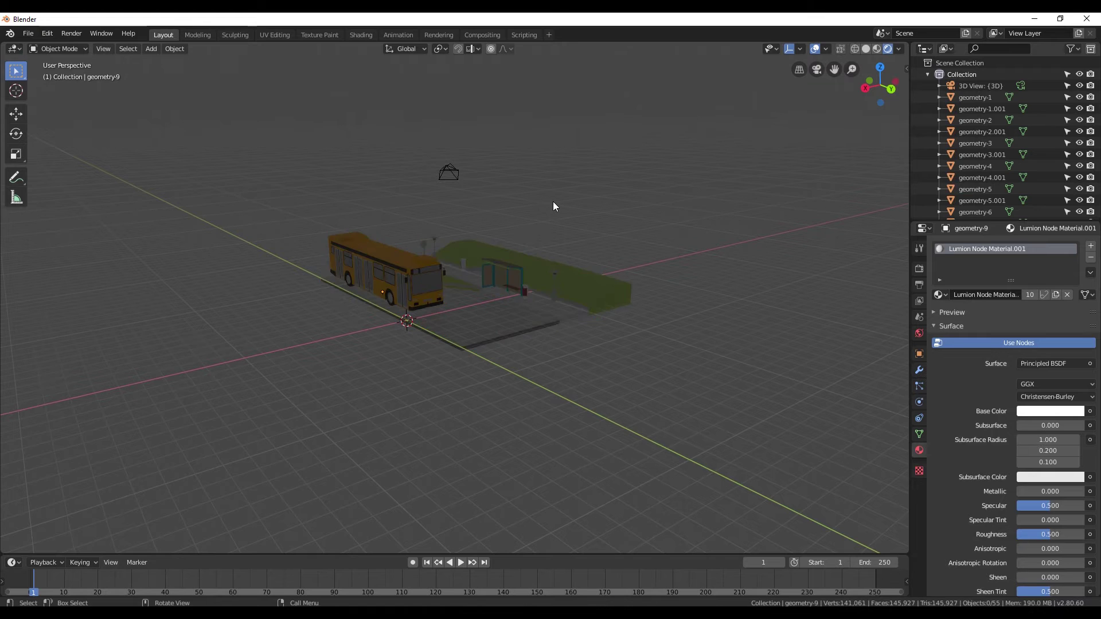
scroll(563, 211, "up", 2)
scroll(516, 234, "up", 2)
scroll(454, 252, "up", 3)
scroll(469, 260, "up", 1)
scroll(523, 291, "down", 3)
mouse_move(485, 269)
middle_mouse_down()
mouse_move(511, 269)
mouse_move(340, 263)
mouse_move(518, 291)
mouse_move(488, 270)
mouse_move(477, 278)
mouse_move(535, 301)
mouse_move(517, 303)
mouse_move(485, 259)
mouse_move(470, 283)
mouse_move(639, 246)
mouse_move(486, 279)
mouse_move(517, 277)
middle_mouse_up()
scroll(562, 297, "up", 3)
scroll(560, 293, "up", 2)
scroll(560, 293, "down", 5)
scroll(535, 306, "down", 1)
scroll(528, 280, "down", 3)
scroll(521, 297, "up", 1)
scroll(540, 302, "up", 2)
scroll(469, 303, "up", 2)
scroll(452, 311, "up", 2)
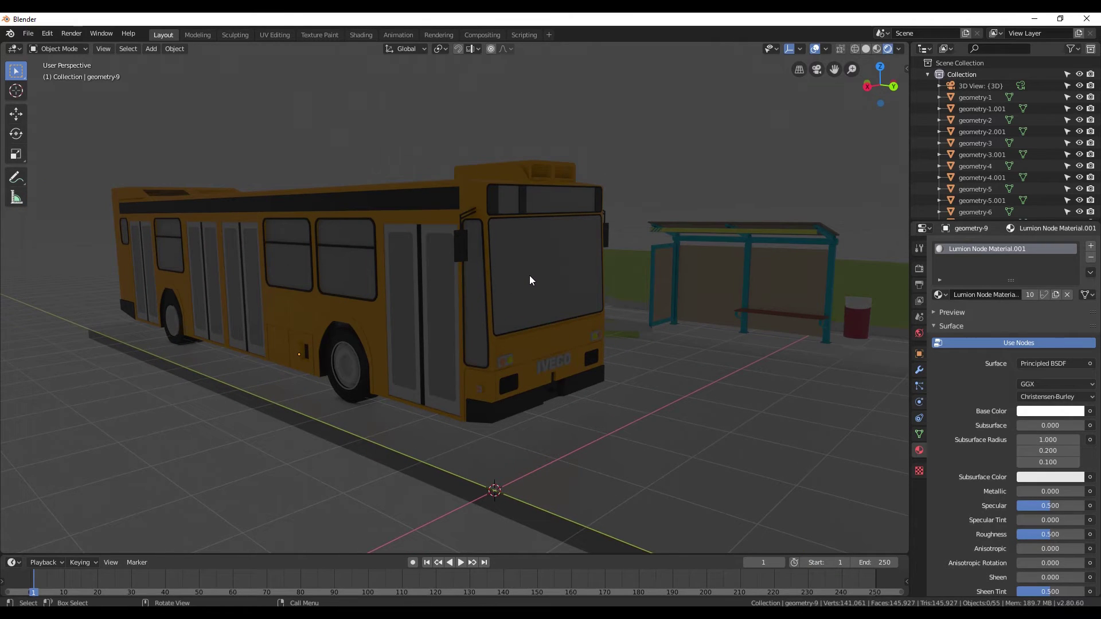
scroll(529, 275, "down", 2)
Add a point light and move it beside the street lamp.
mouse_move(545, 267)
middle_mouse_down()
mouse_move(532, 287)
mouse_move(334, 305)
mouse_move(728, 258)
middle_mouse_up()
key("shift+a")
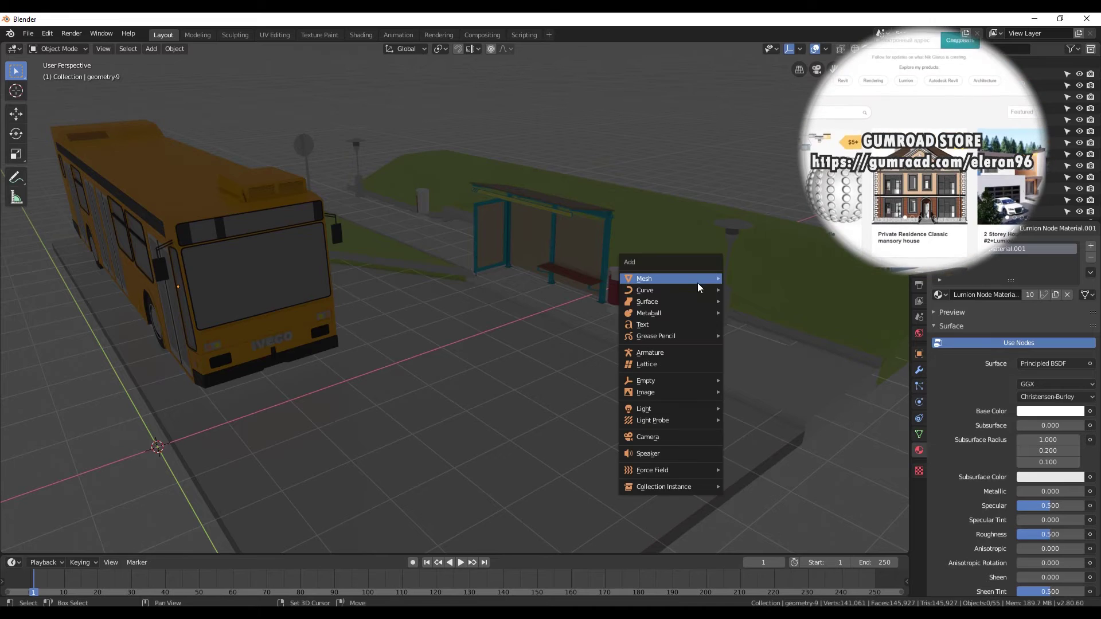
left_click(766, 406)
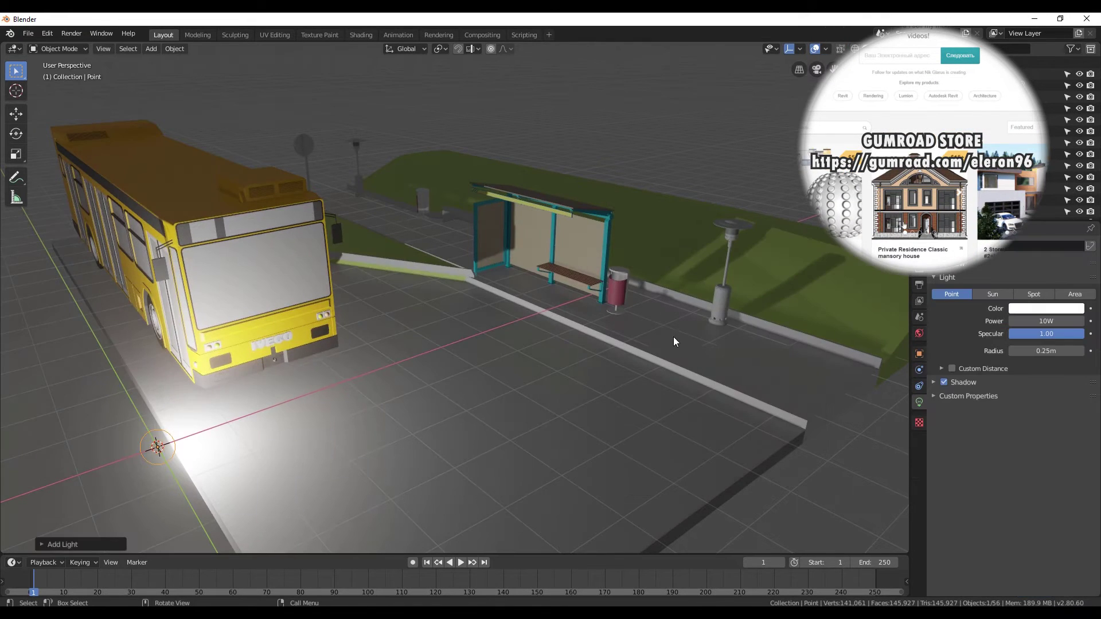
left_click(16, 113)
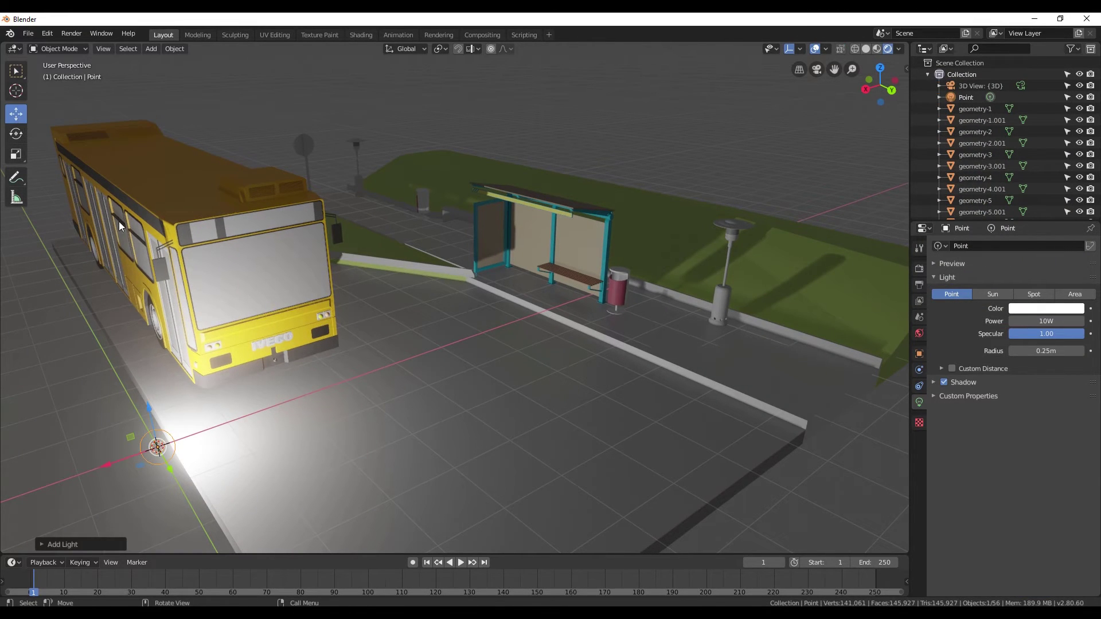
key("g")
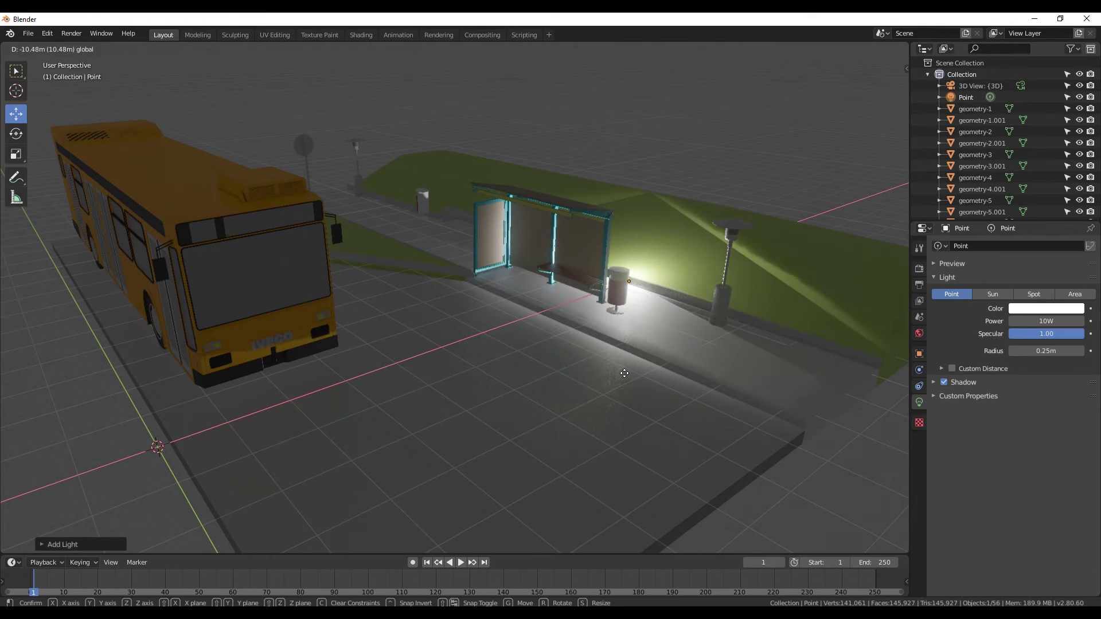
left_click(625, 374)
Raise the point light vertically and fit it into the street lamp head.
key("g")
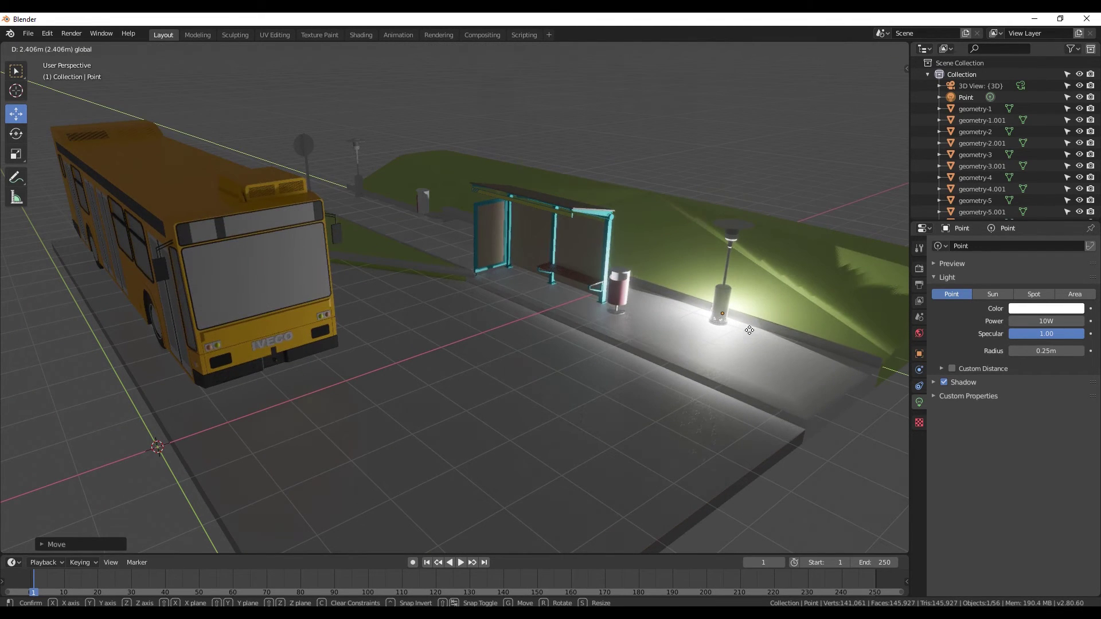
key("z")
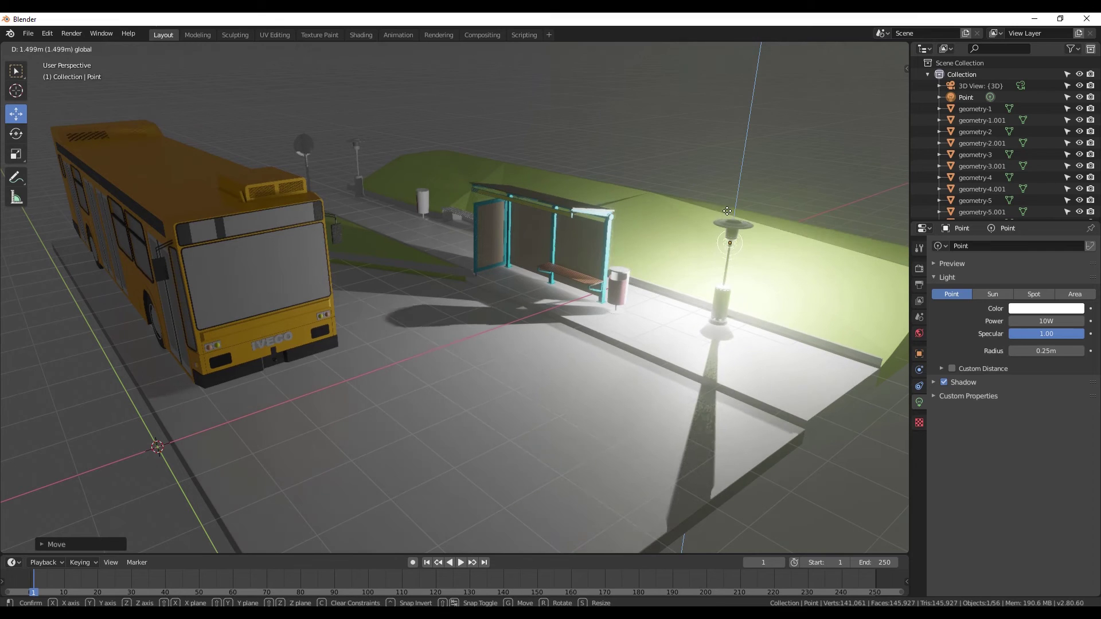
left_click(727, 210)
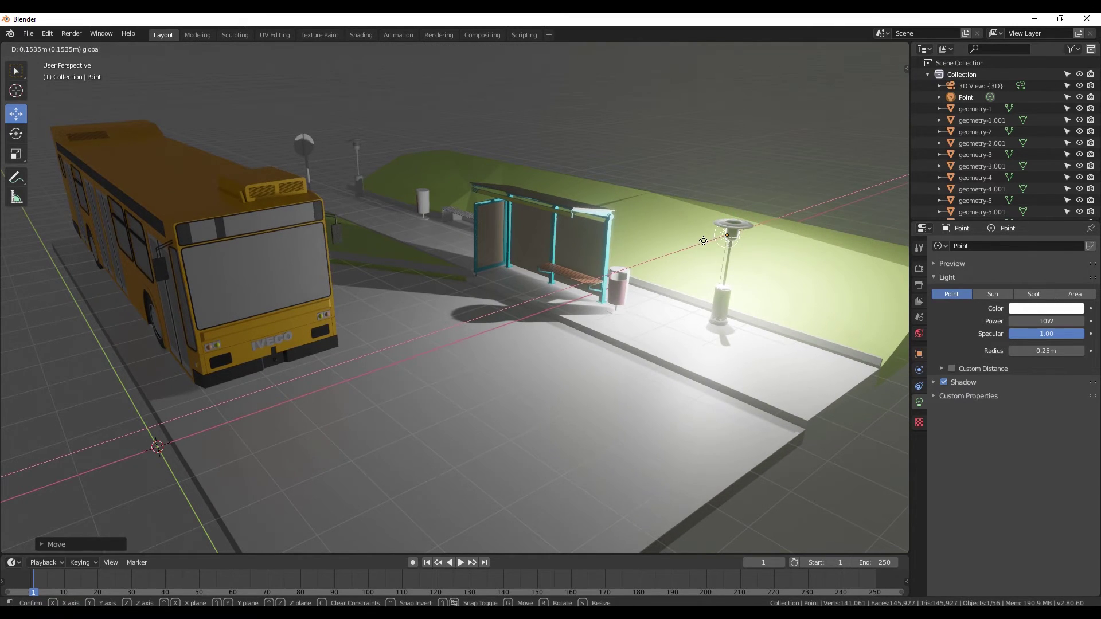
mouse_move(599, 283)
middle_mouse_down("shift")
mouse_move(442, 304)
mouse_move(491, 301)
mouse_move(459, 259)
middle_mouse_up("shift")
left_click_drag(438, 239, 444, 238)
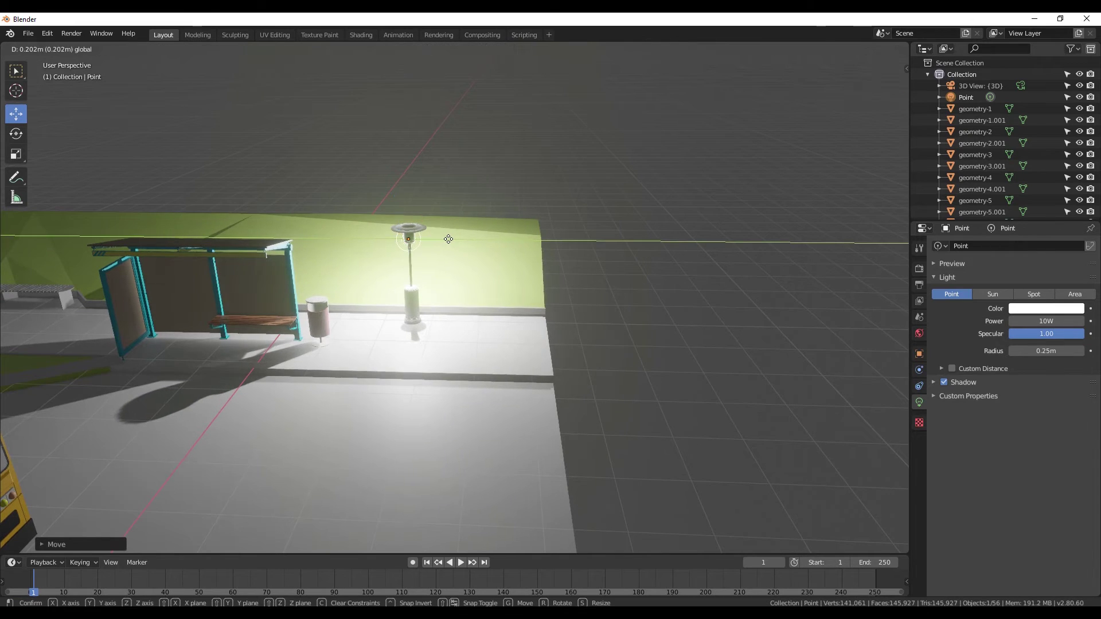
left_click_drag(412, 206, 408, 202)
left_click_drag(401, 247, 403, 247)
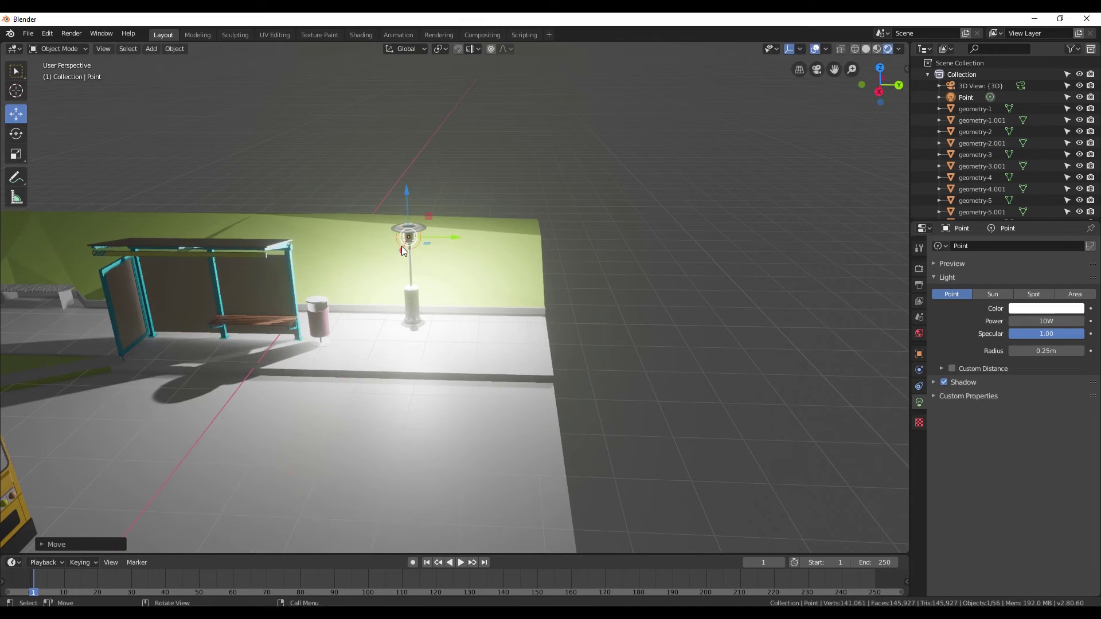
Orbit around the bus stop to check the light placement, then deselect the light.
mouse_move(524, 295)
middle_mouse_down()
mouse_move(411, 300)
mouse_move(530, 326)
mouse_move(415, 300)
mouse_move(605, 268)
middle_mouse_up()
mouse_move(593, 273)
left_mouse_down()
mouse_move(582, 271)
mouse_move(603, 259)
left_mouse_up()
scroll(603, 260, "down", 3)
mouse_move(588, 283)
middle_mouse_down()
mouse_move(461, 309)
mouse_move(450, 359)
mouse_move(559, 387)
mouse_move(701, 370)
mouse_move(620, 349)
mouse_move(551, 368)
mouse_move(528, 394)
middle_mouse_up()
left_click(579, 374)
scroll(530, 387, "down", 3)
View through the camera, raise its Orthographic Scale to 31.6, then orbit back out.
key("KP_0")
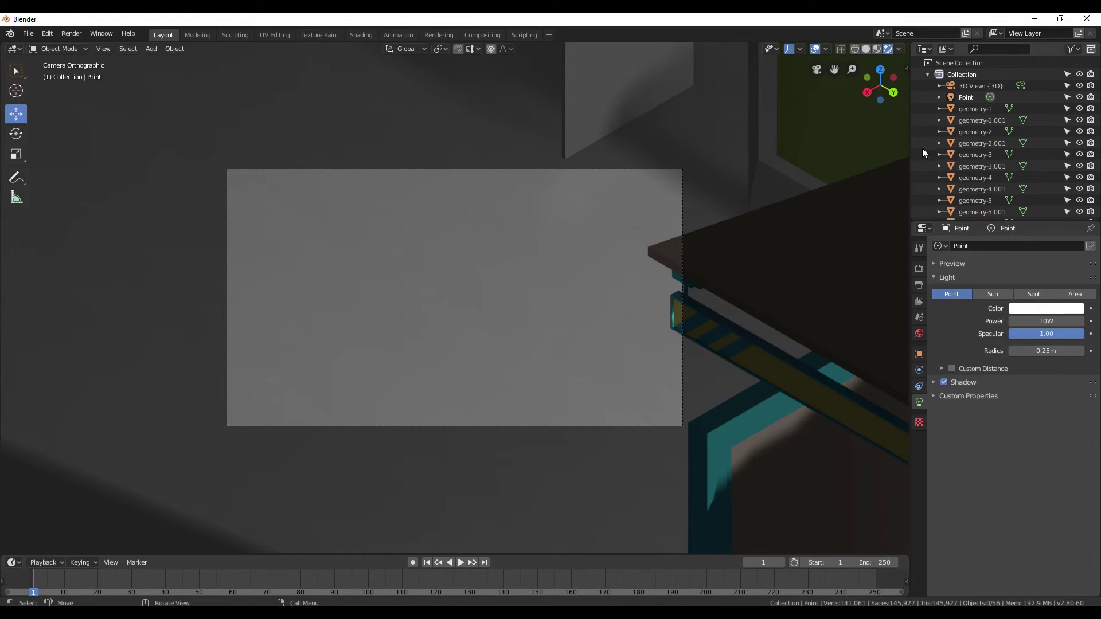
left_click(970, 88)
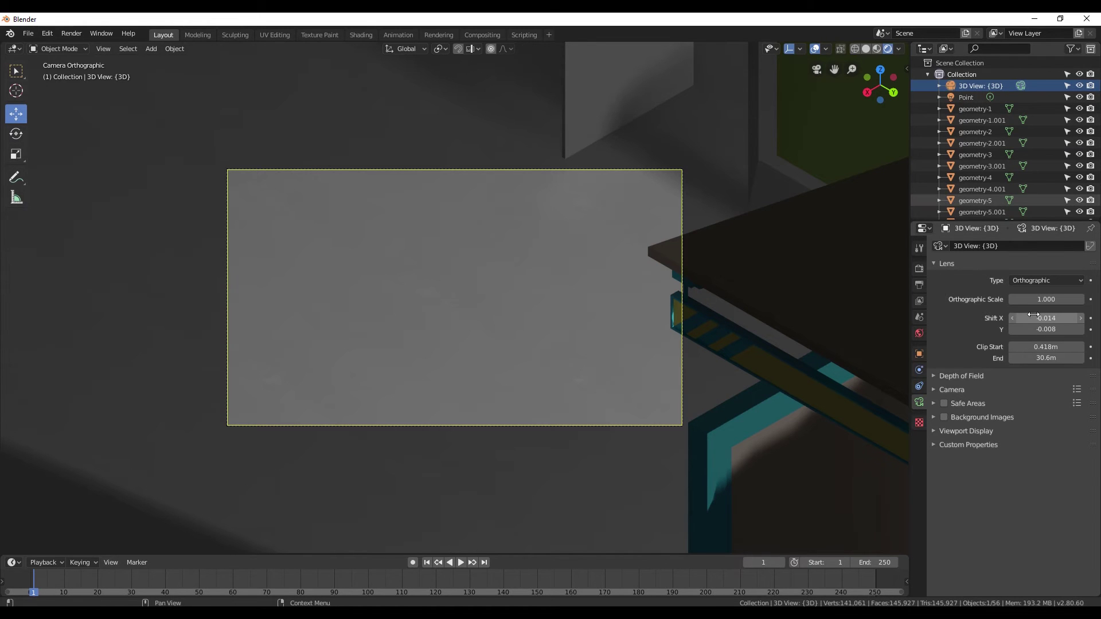
left_click_drag(1036, 300, 1046, 299)
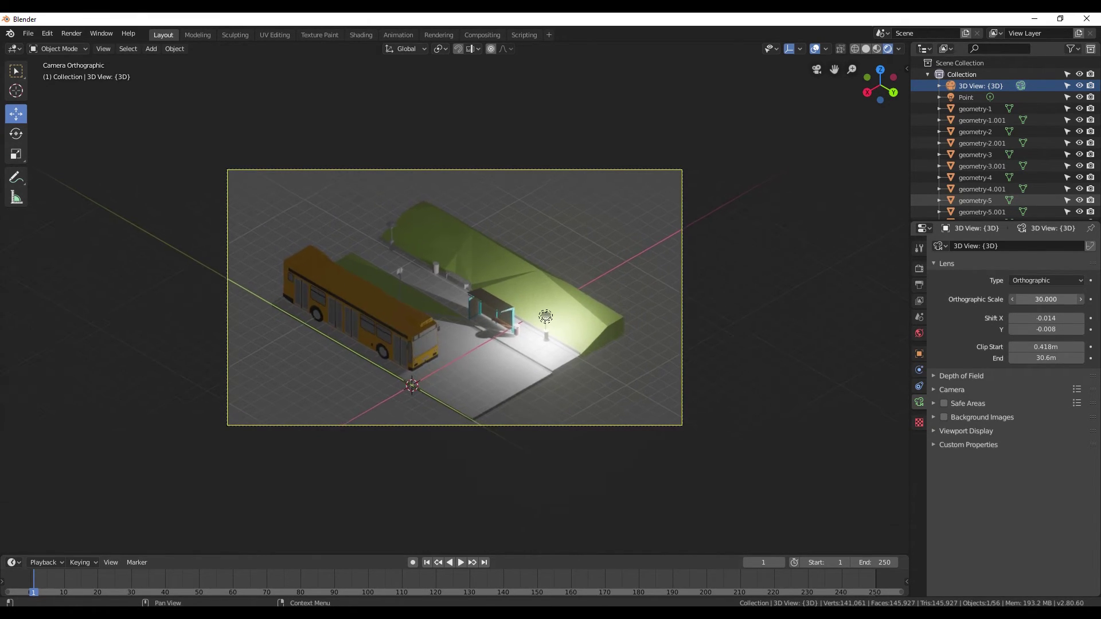
left_click_drag(1046, 298, 1045, 298)
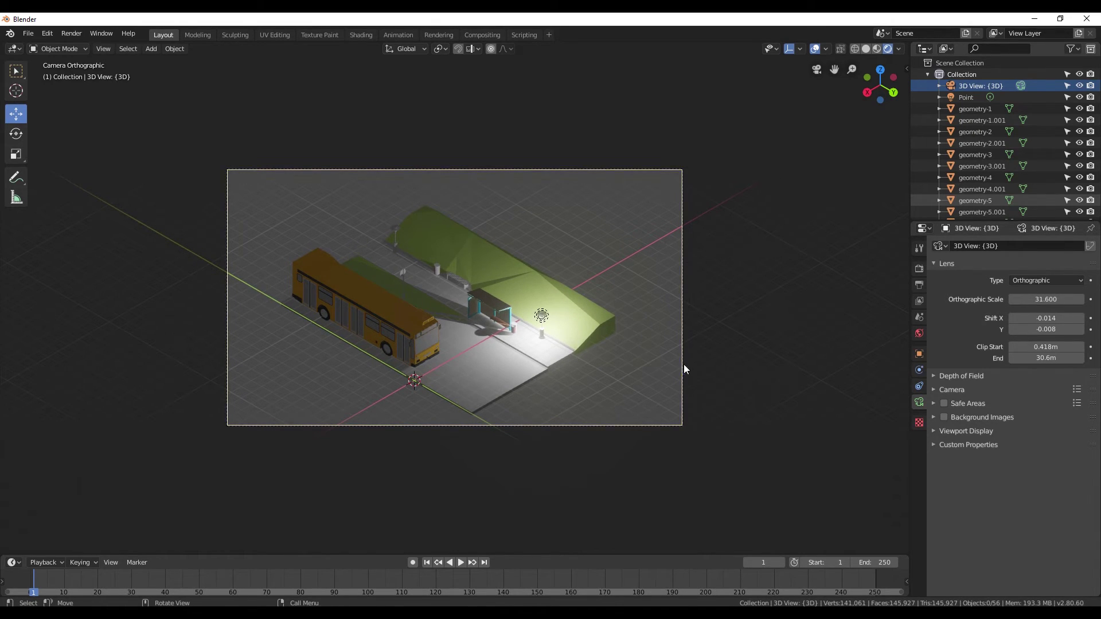
middle_click_drag(694, 370, 511, 371)
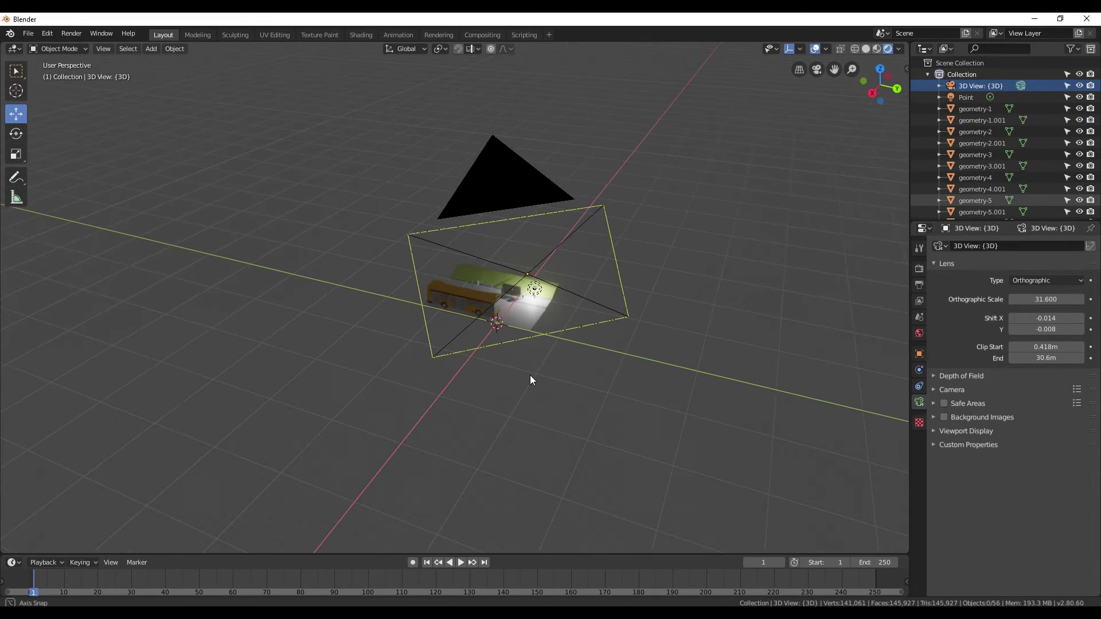
middle_click_drag(512, 375, 530, 380)
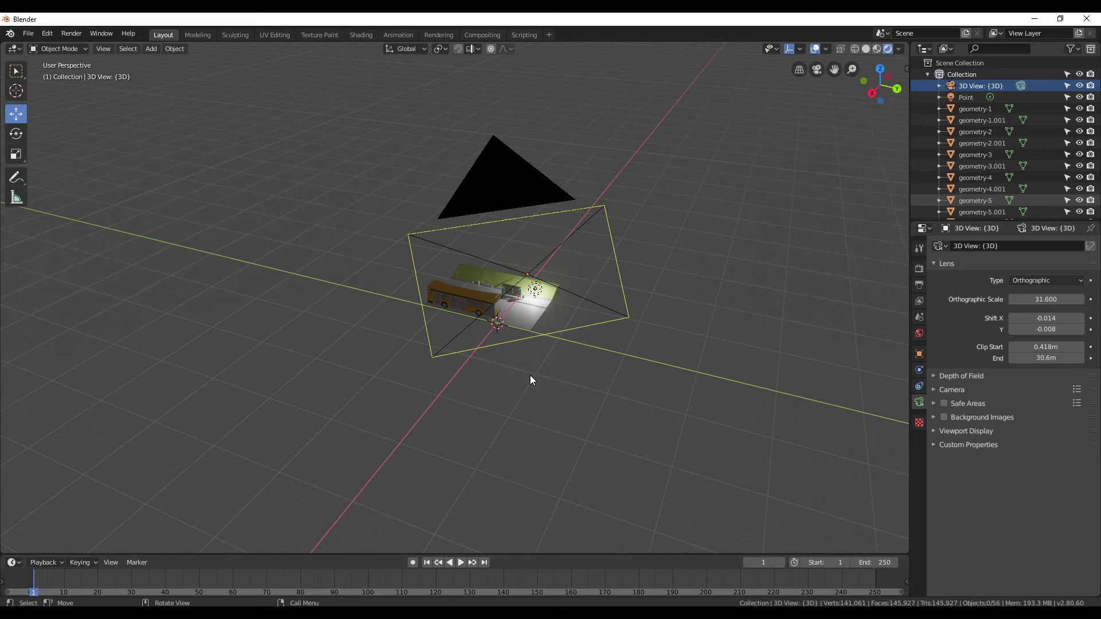
key("shift")
Select the street lamp's point light and enlarge the timeline area.
mouse_move(760, 376)
middle_mouse_down()
mouse_move(561, 362)
mouse_move(467, 320)
mouse_move(565, 341)
mouse_move(516, 334)
middle_mouse_up()
scroll(525, 359, "up", 5)
scroll(528, 362, "up", 4)
scroll(562, 311, "up", 4)
middle_click_drag(684, 332, 639, 311)
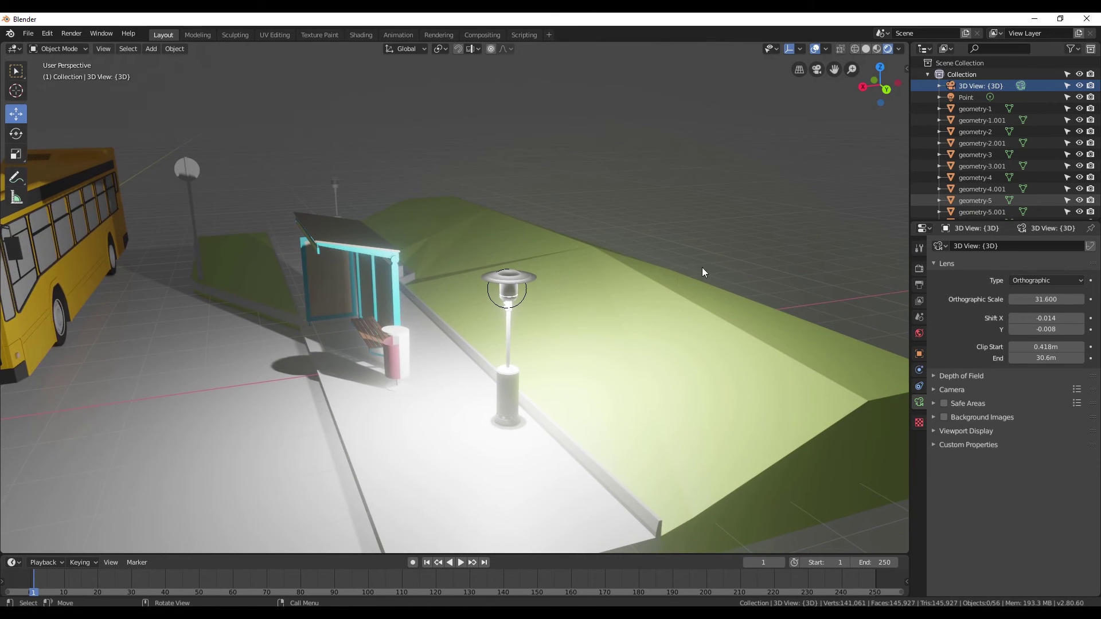
left_click(974, 97)
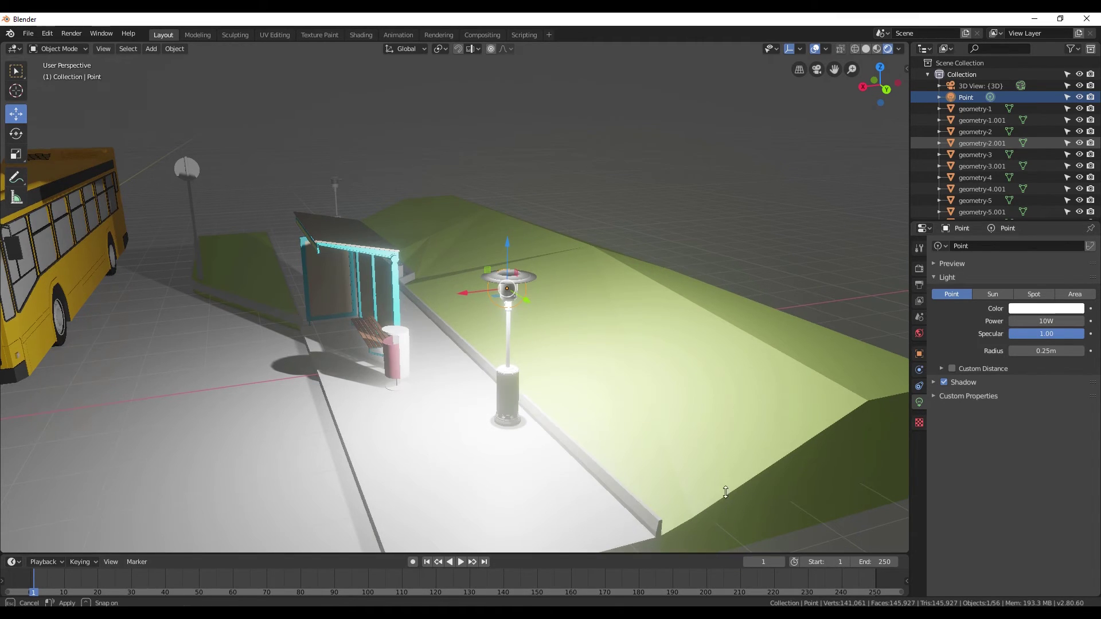
left_click_drag(715, 555, 718, 492)
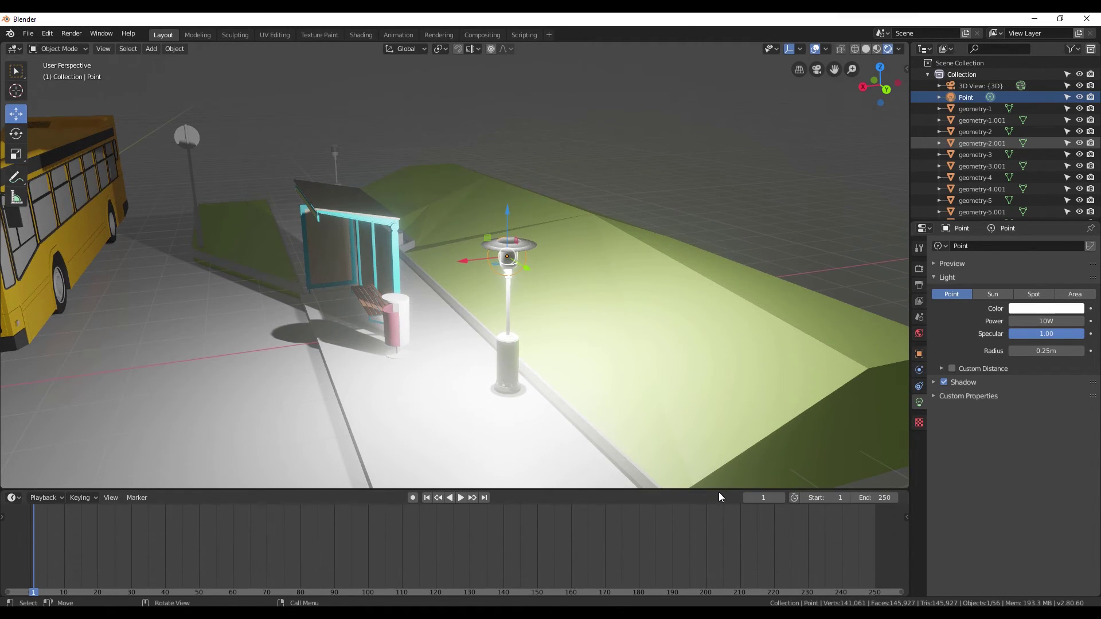
Keyframe the light's starting power, then keyframe 1 W power at frame 28.
left_click(1090, 322)
key("space")
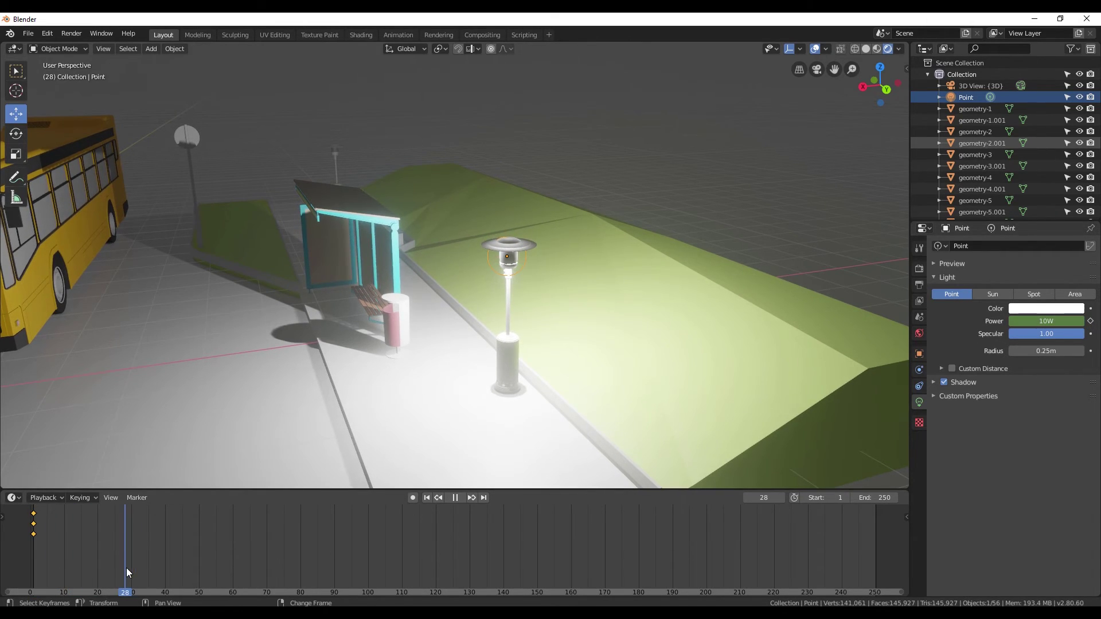
key("space")
left_click(1067, 321)
type("1")
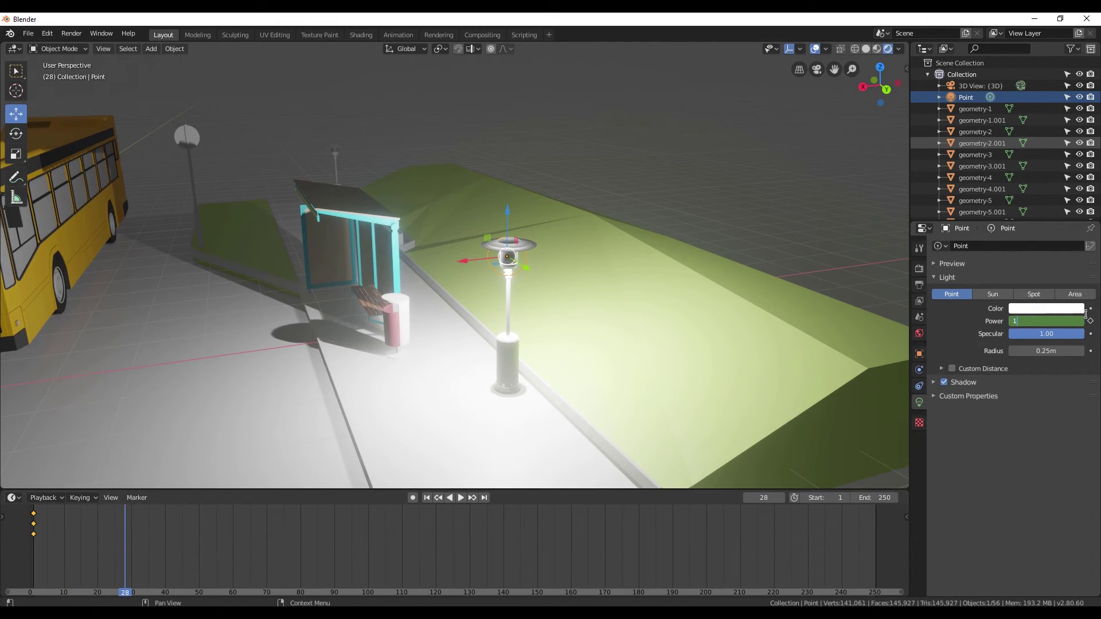
key("Return")
left_click(1090, 321)
Keyframe light power of 2 W at frame 30 and 0 W at frame 32.
key("space")
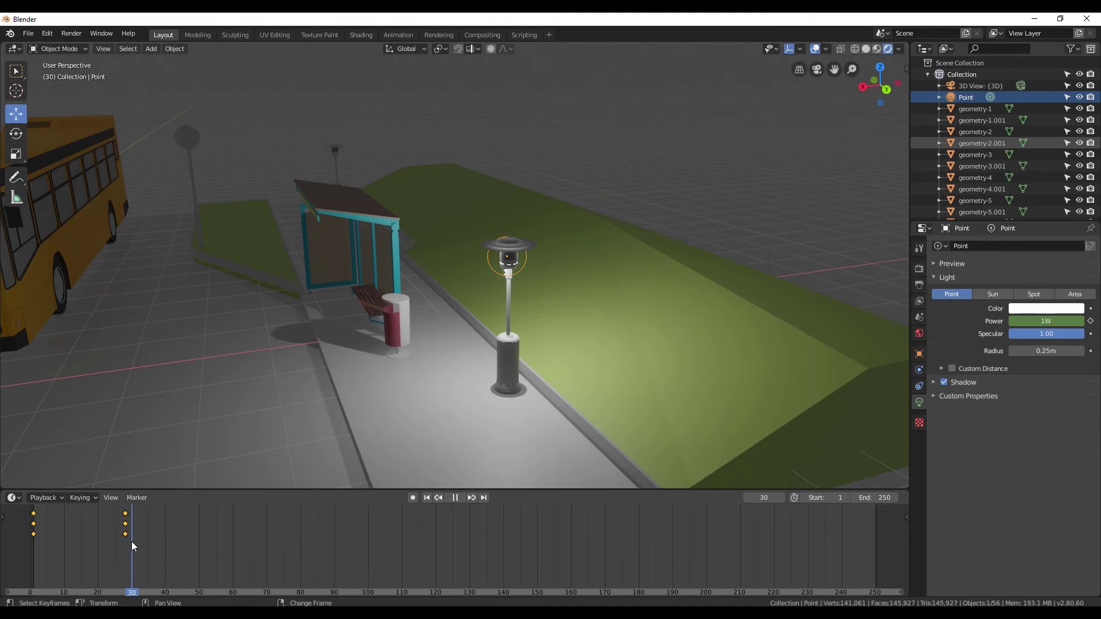
key("space")
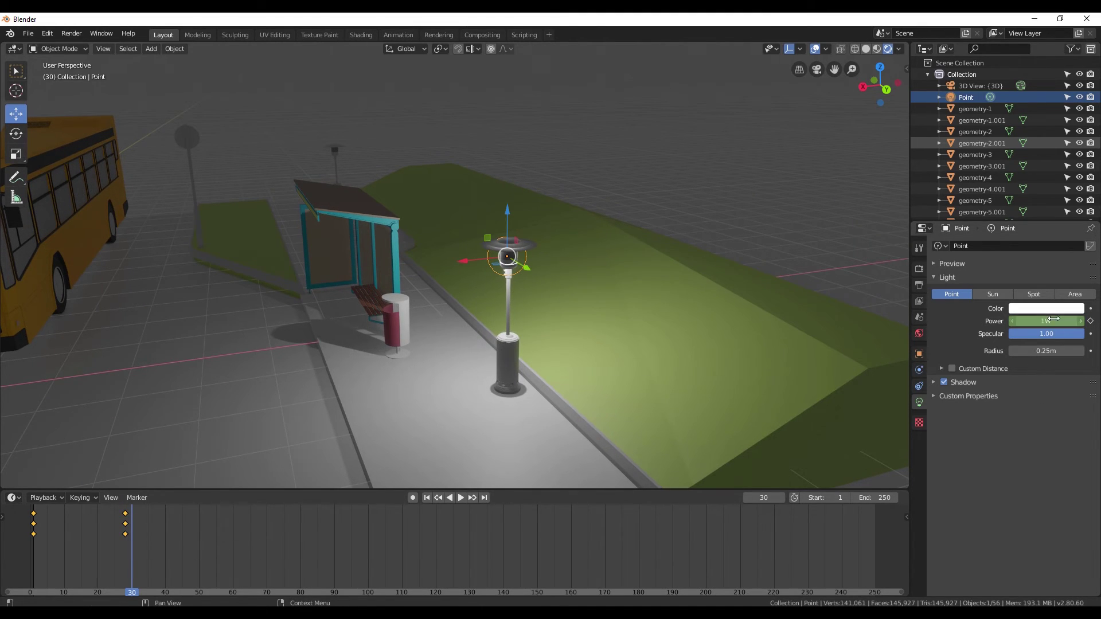
left_click(1046, 321)
type("2")
key("Return")
left_click(1090, 320)
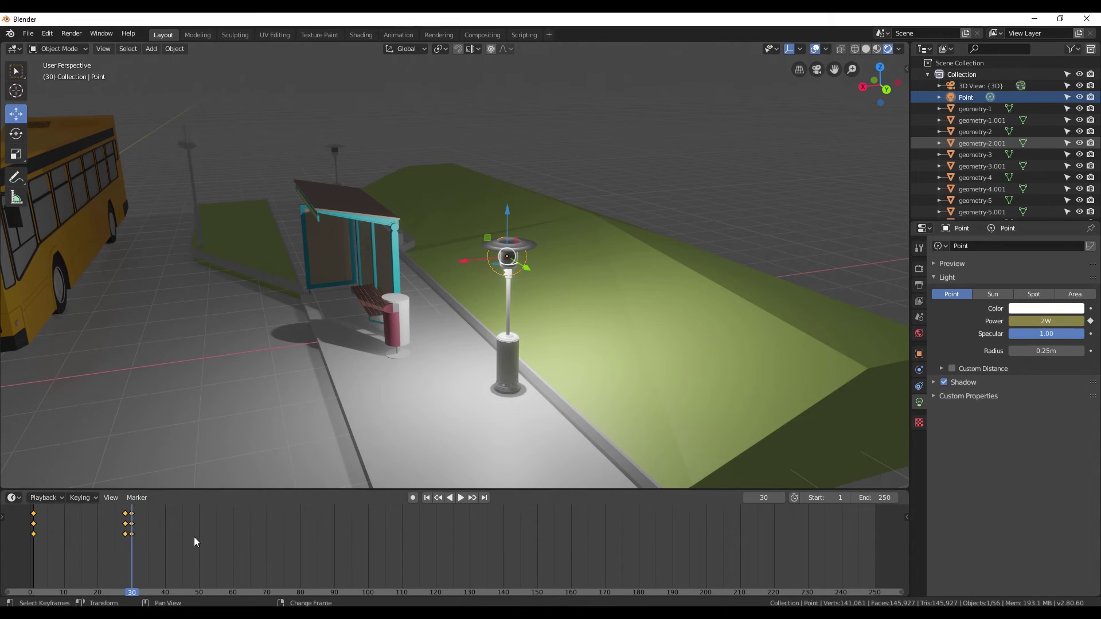
left_click(140, 547)
left_click(1046, 321)
type("0")
key("Return")
left_click(1090, 321)
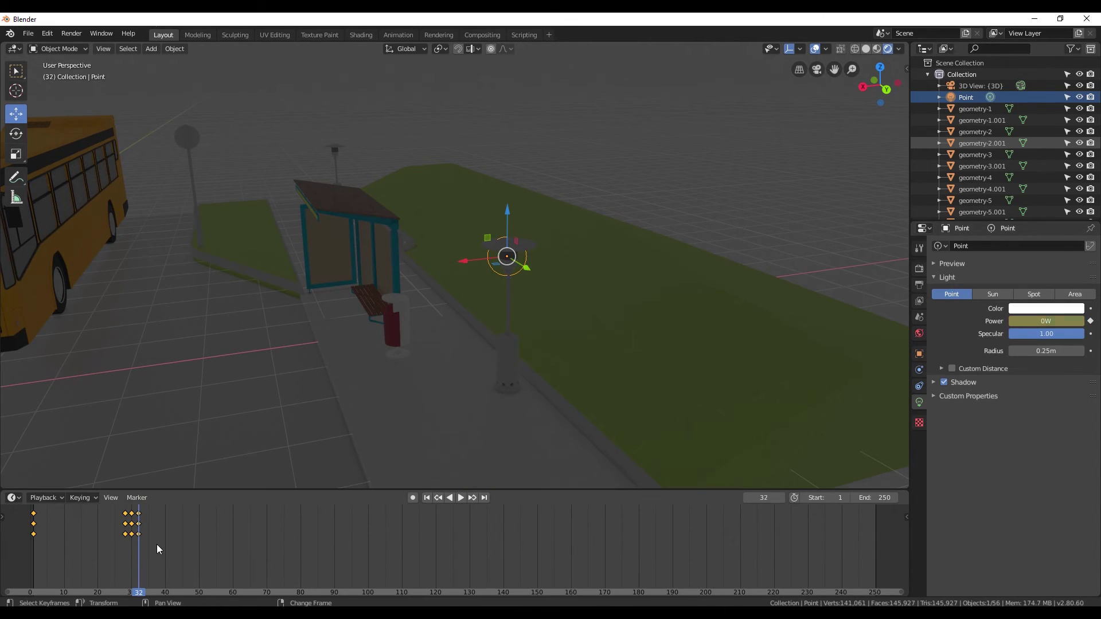
Keyframe the light power back to 10 W at frame 34.
key("space")
key("space")
left_click(1045, 320)
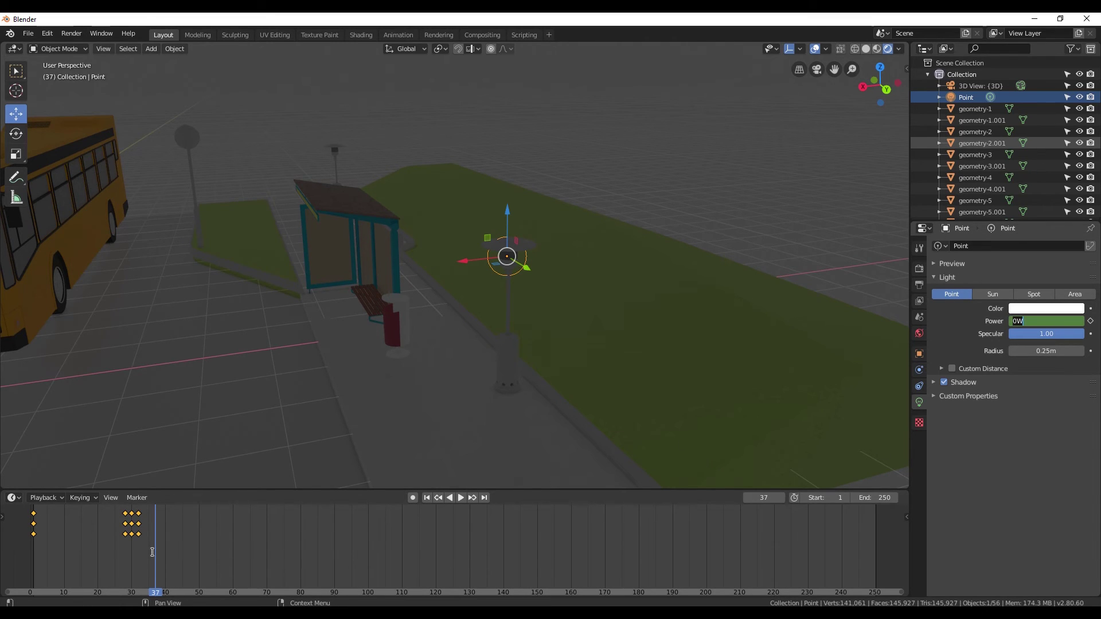
key("Return")
left_click_drag(154, 552, 146, 550)
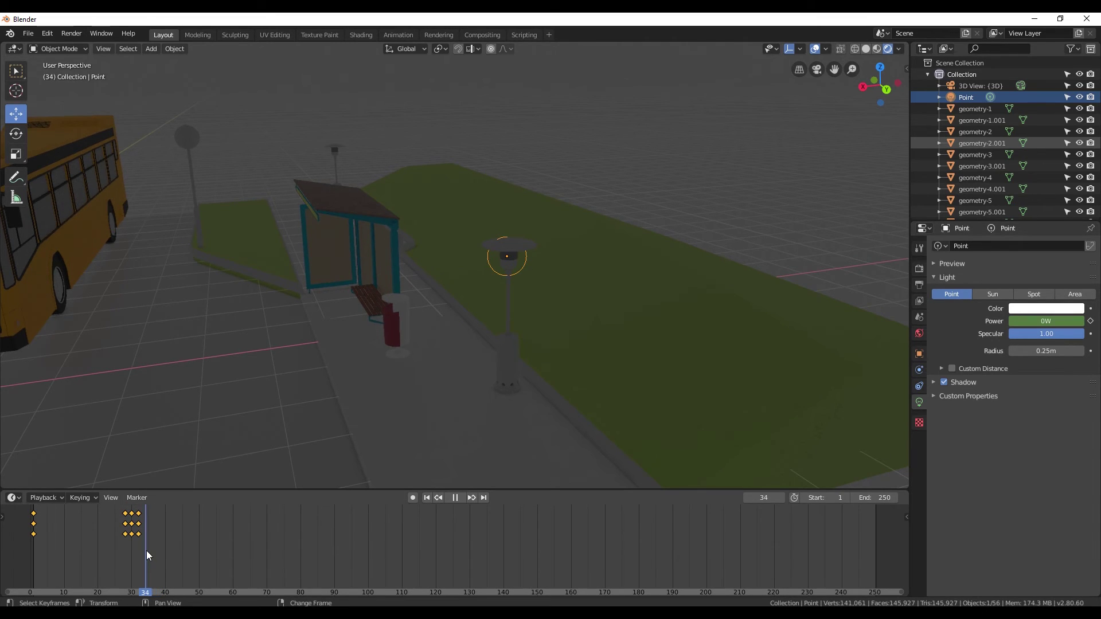
left_click(1045, 321)
type("10")
key("Return")
left_click(1089, 321)
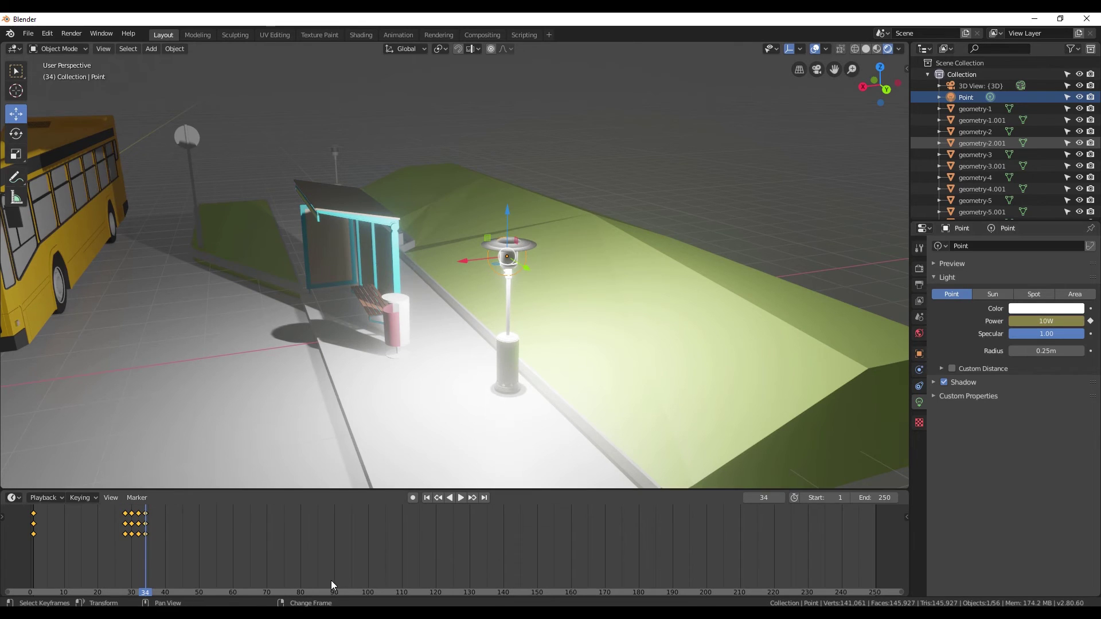
Keyframe light power of 5 W at frame 84 and 0 W at frame 86.
left_click_drag(331, 581, 314, 569)
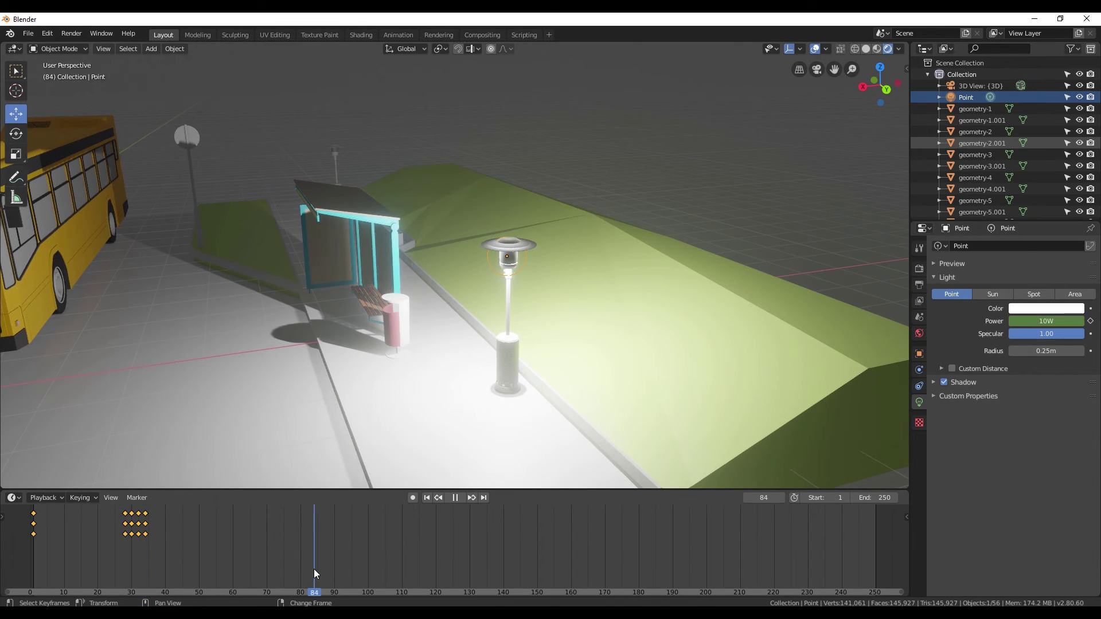
left_click(1058, 320)
type("5W")
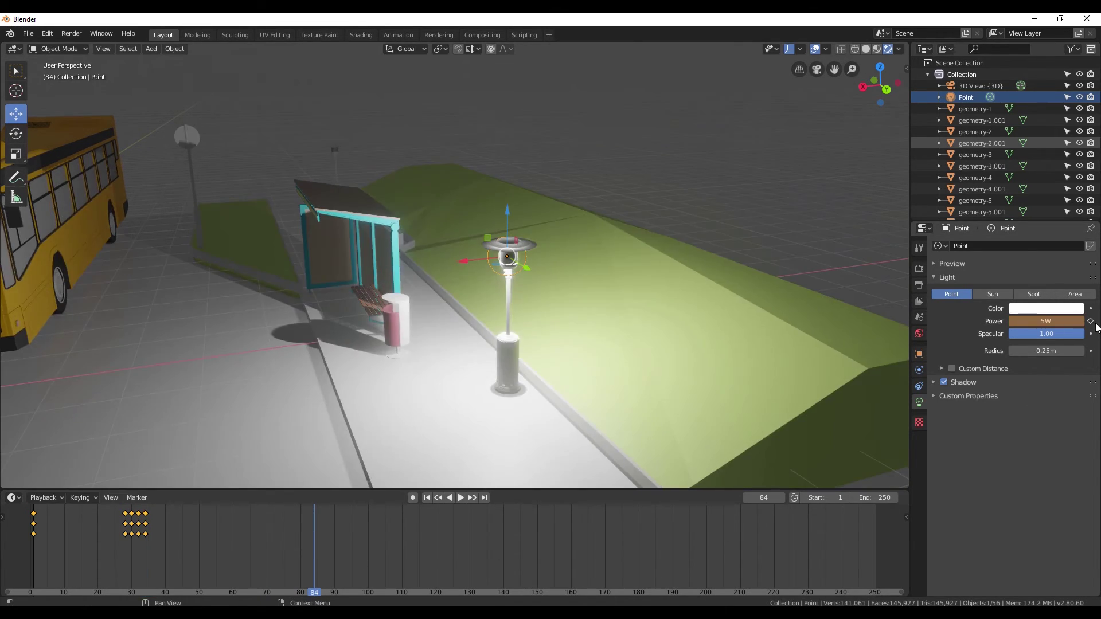
left_click(1090, 321)
key("space")
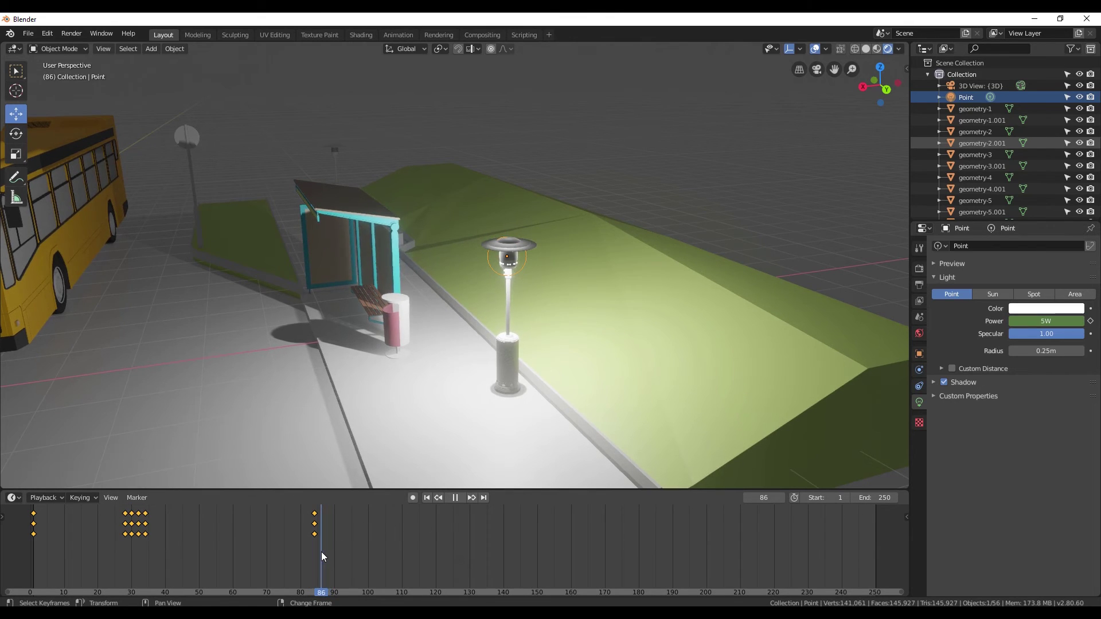
key("space")
double_click(1046, 321)
type("0")
key("Return")
left_click(1090, 322)
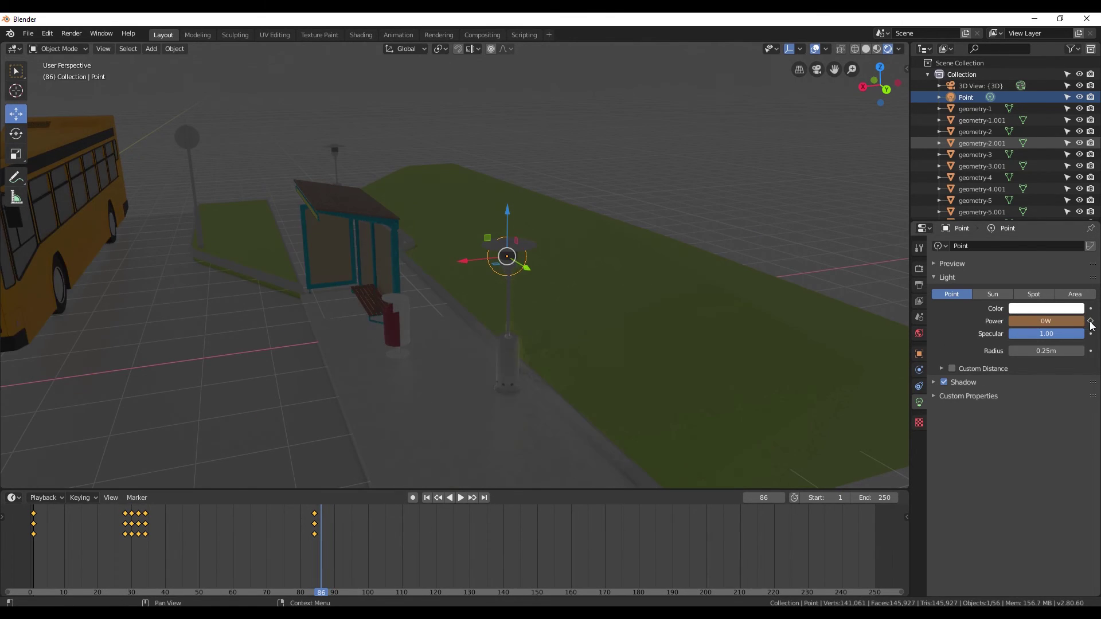
Keyframe light power of 2 W at frame 88 and 10 W at frame 90.
key("space")
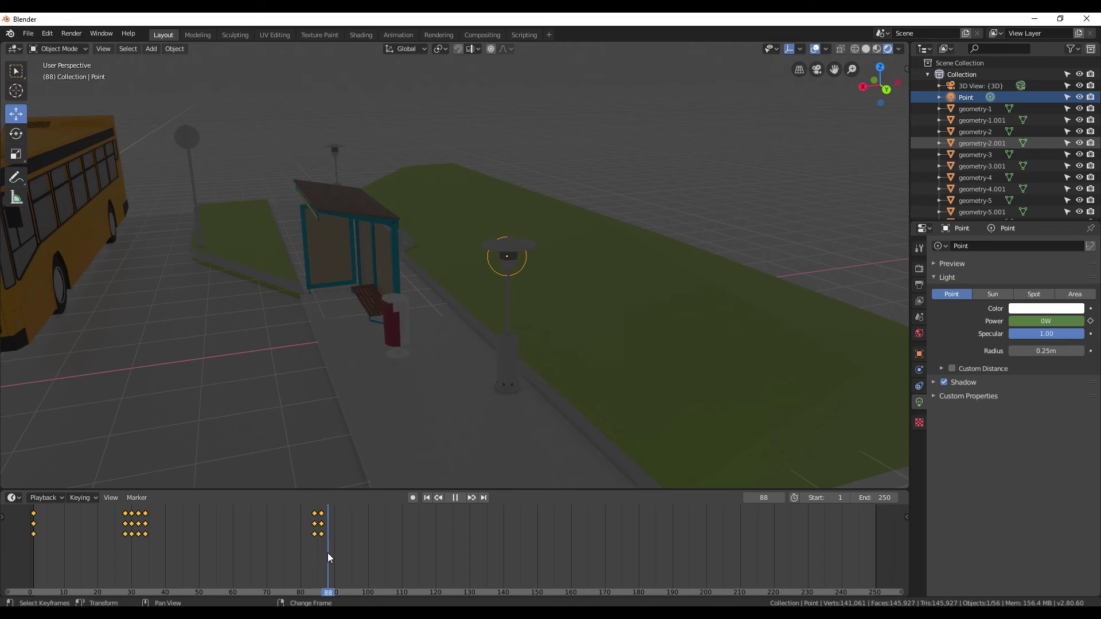
key("space")
double_click(1046, 320)
type("2")
key("Return")
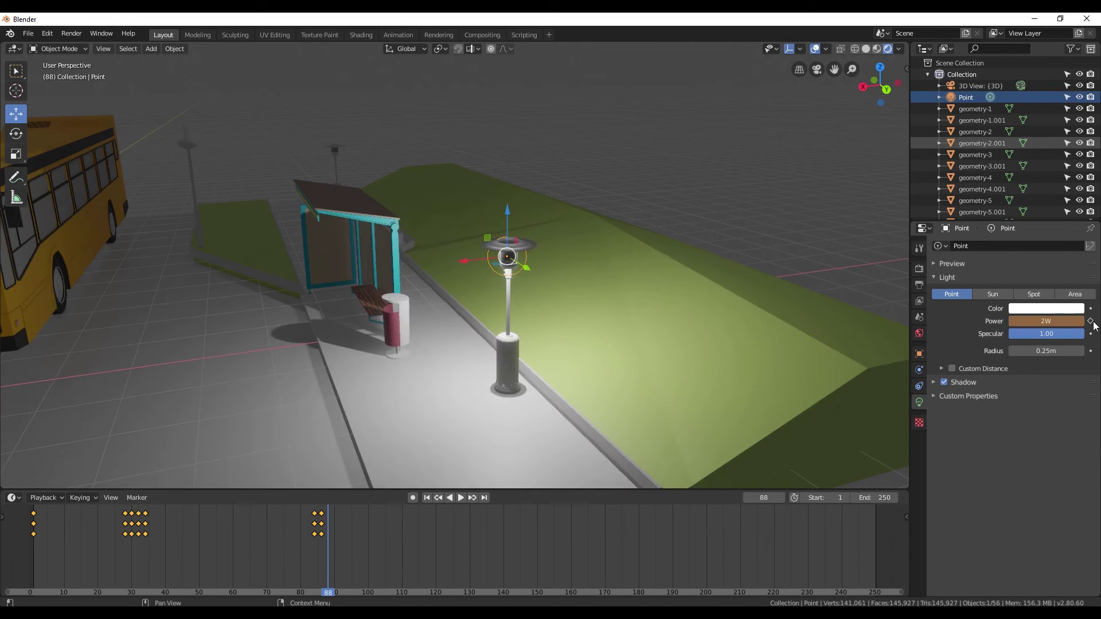
left_click(1090, 321)
key("space")
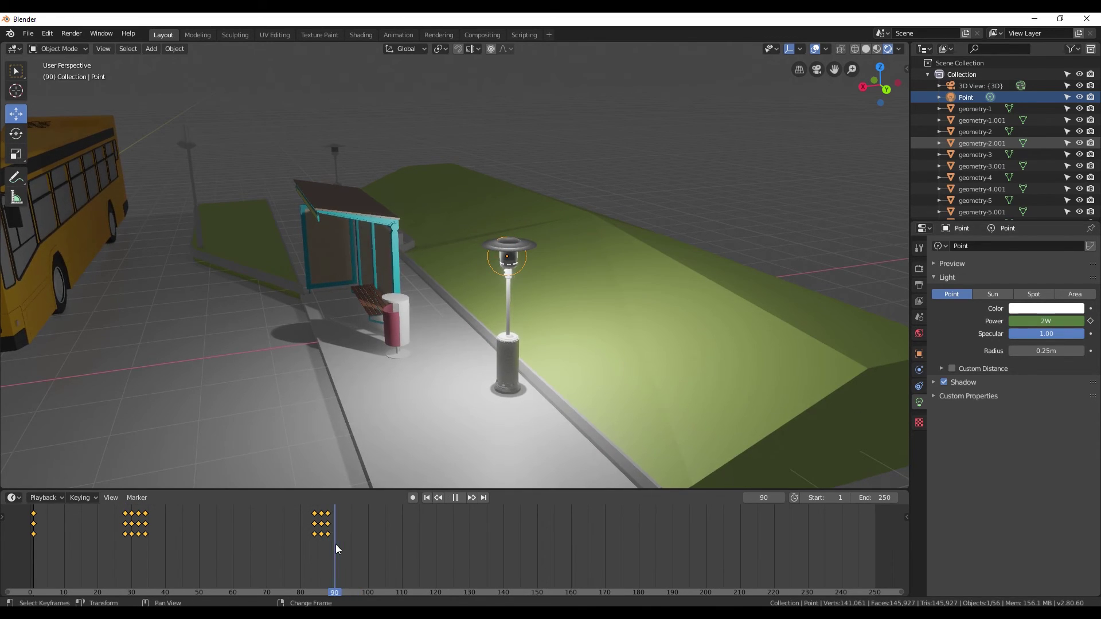
key("space")
type("10")
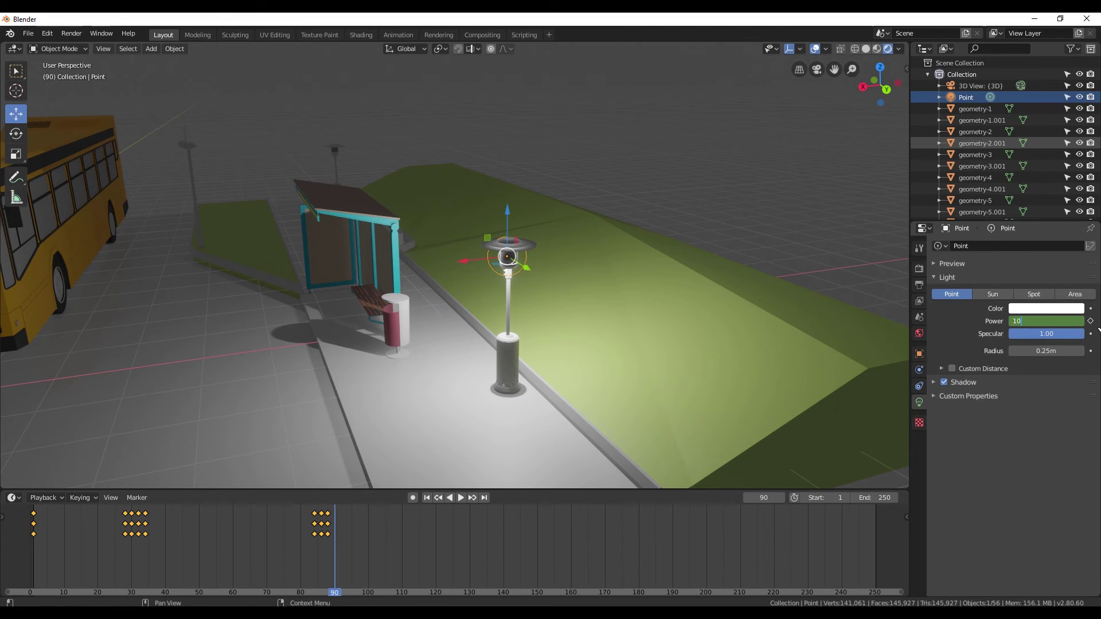
key("Return")
left_click(1091, 321)
Keyframe 10 W power at frame 251 and return the playhead to frame 1.
key("space")
left_click(879, 531)
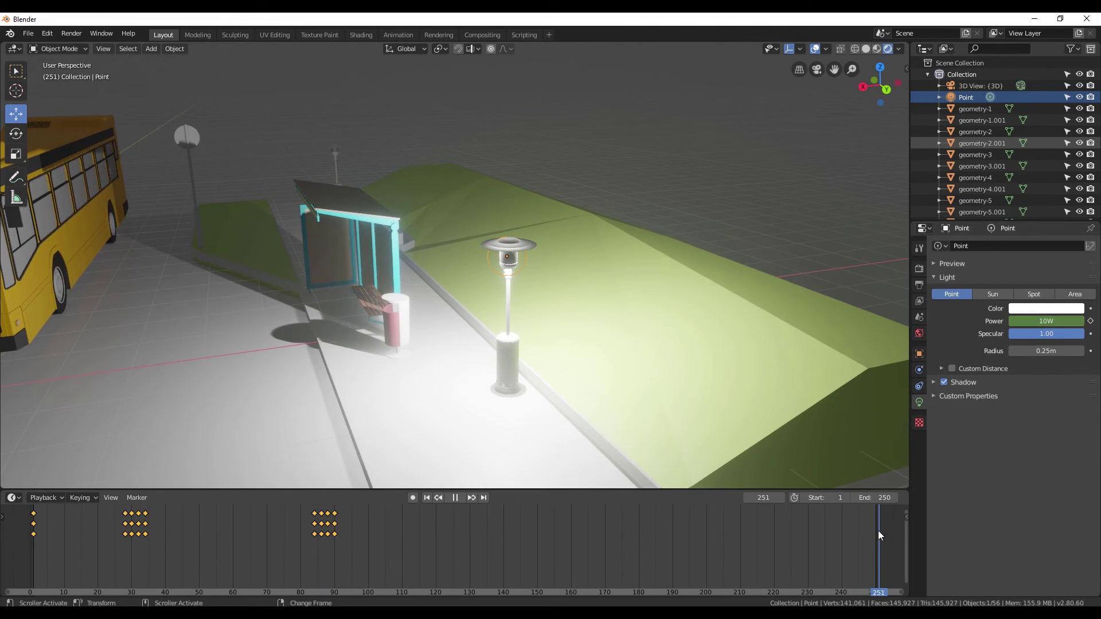
key("space")
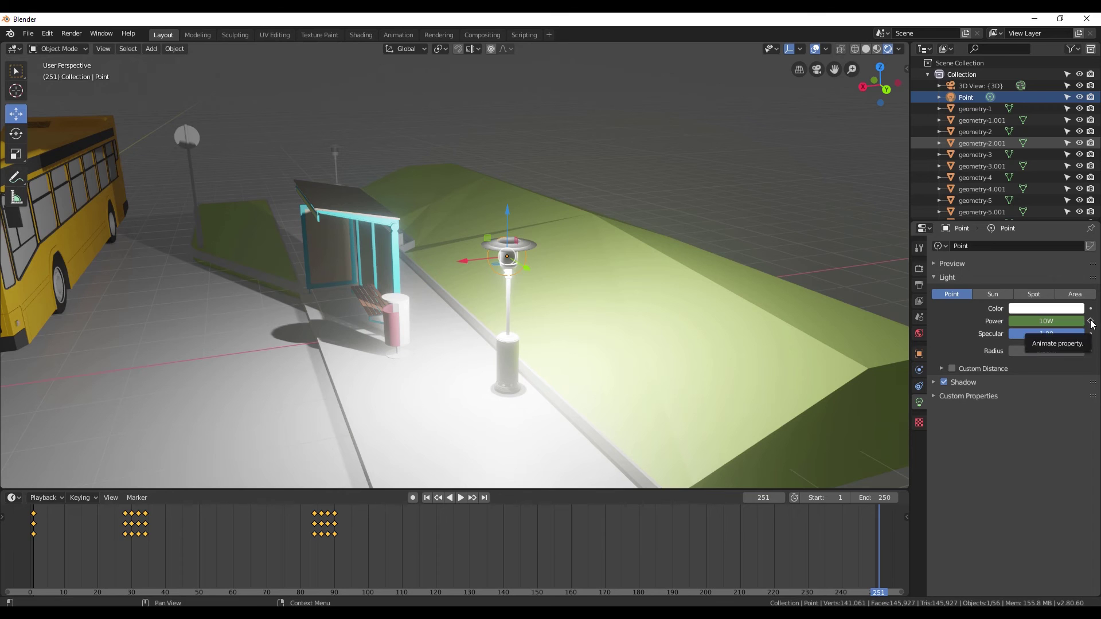
left_click(1091, 322)
left_click_drag(854, 562, 34, 574)
Play the flickering lamp animation from near frame 1, stop it, and deselect the point light.
key("space")
key("space")
key("space")
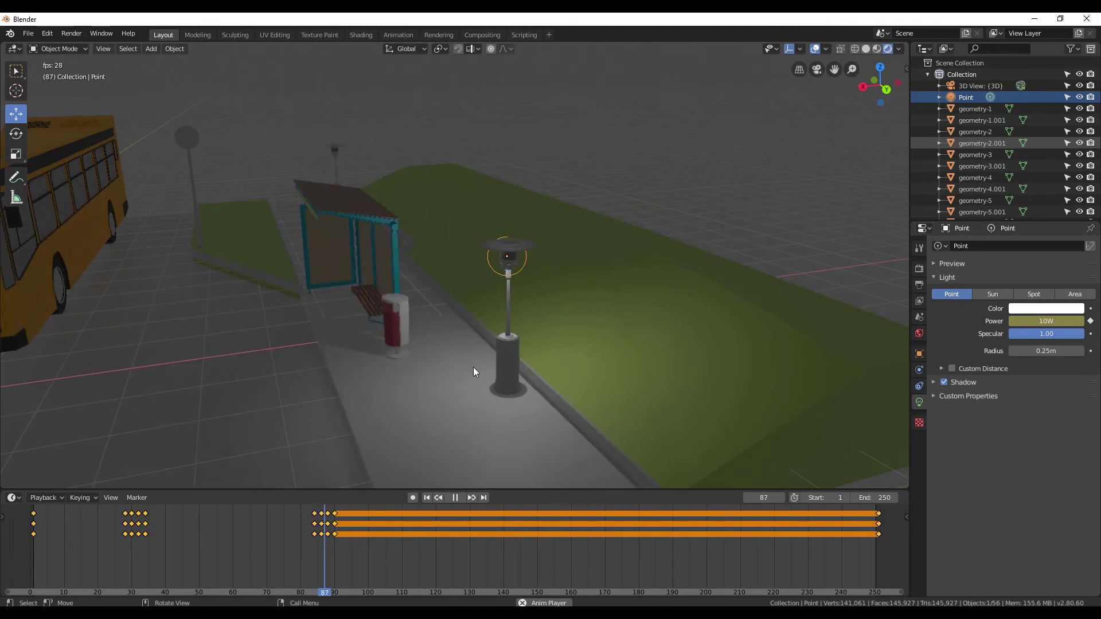
scroll(723, 328, "down", 3)
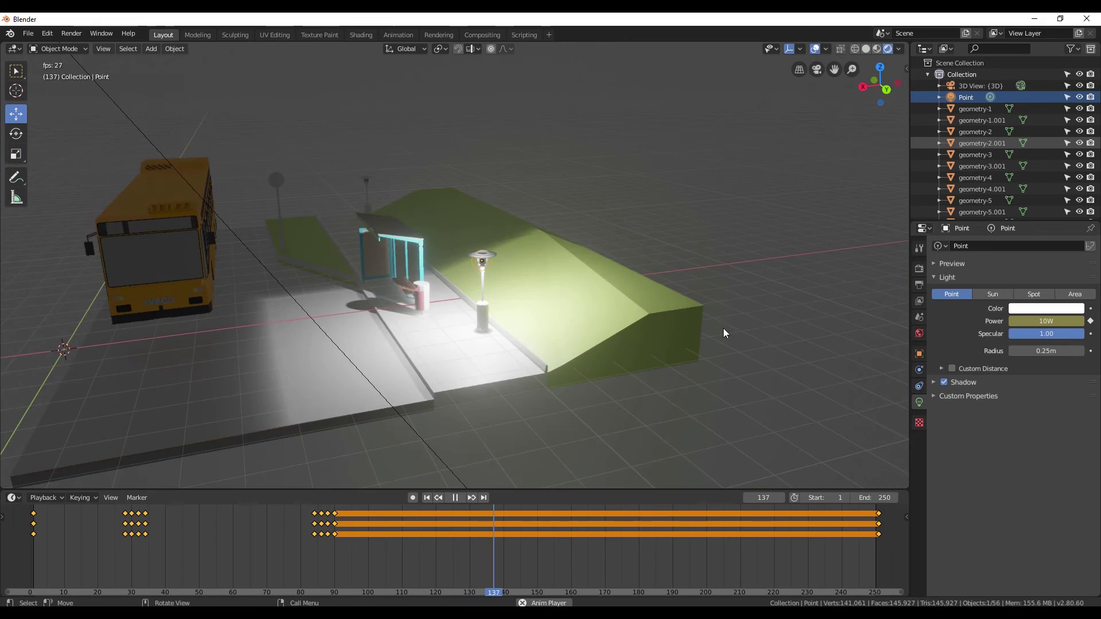
scroll(723, 328, "down", 2)
scroll(541, 291, "up", 2)
scroll(492, 289, "up", 3)
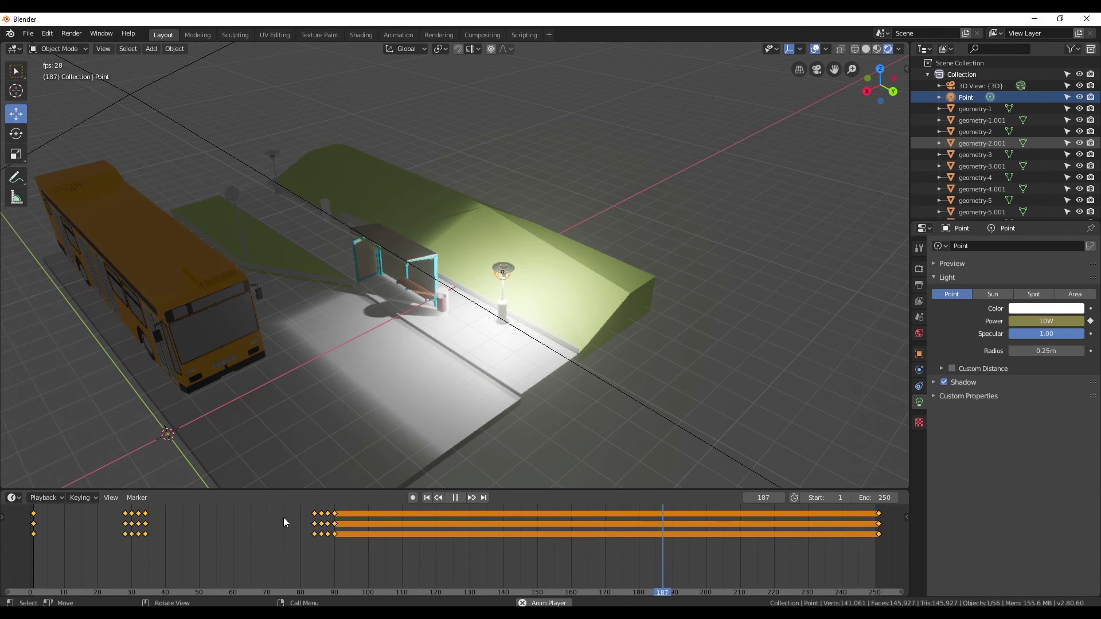
left_click(160, 556)
right_click_drag(121, 563, 39, 562)
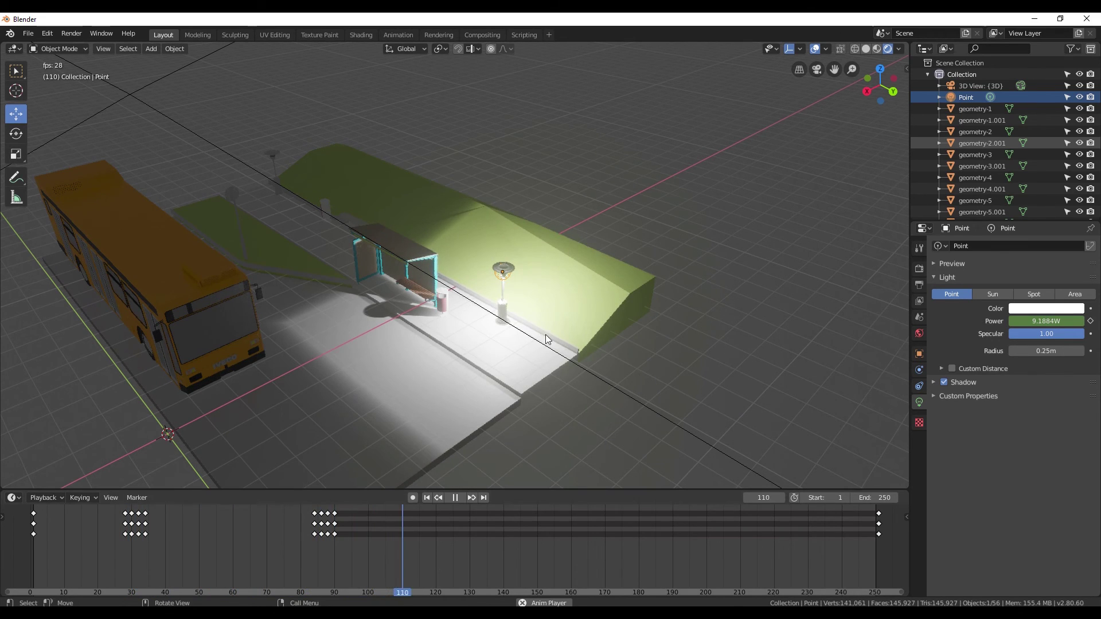
key("space")
left_click(671, 361)
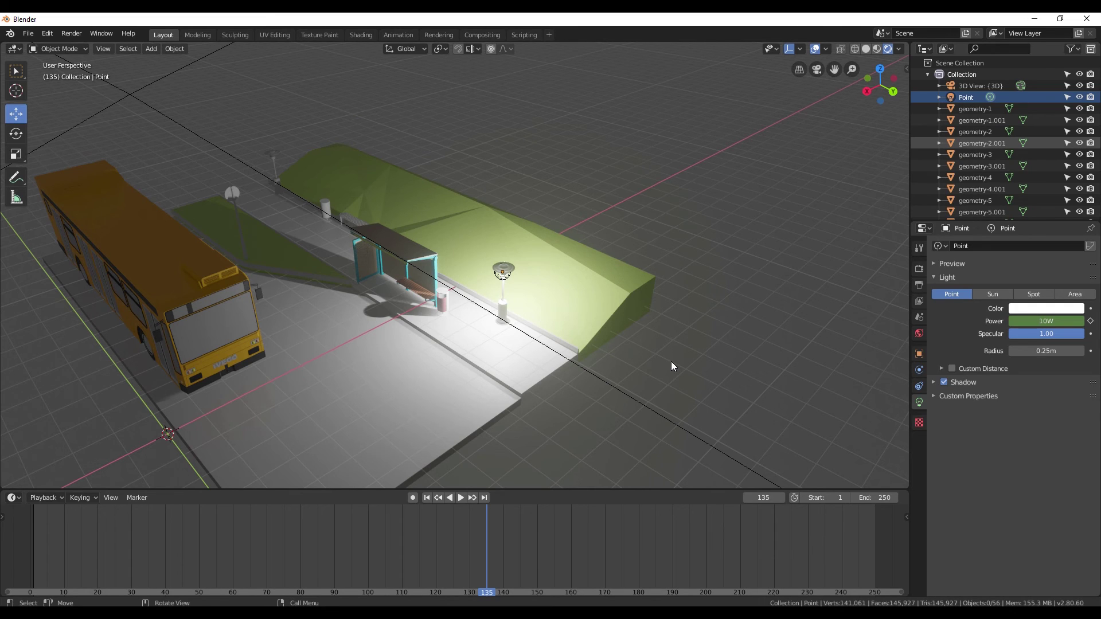
scroll(671, 365, "down", 3)
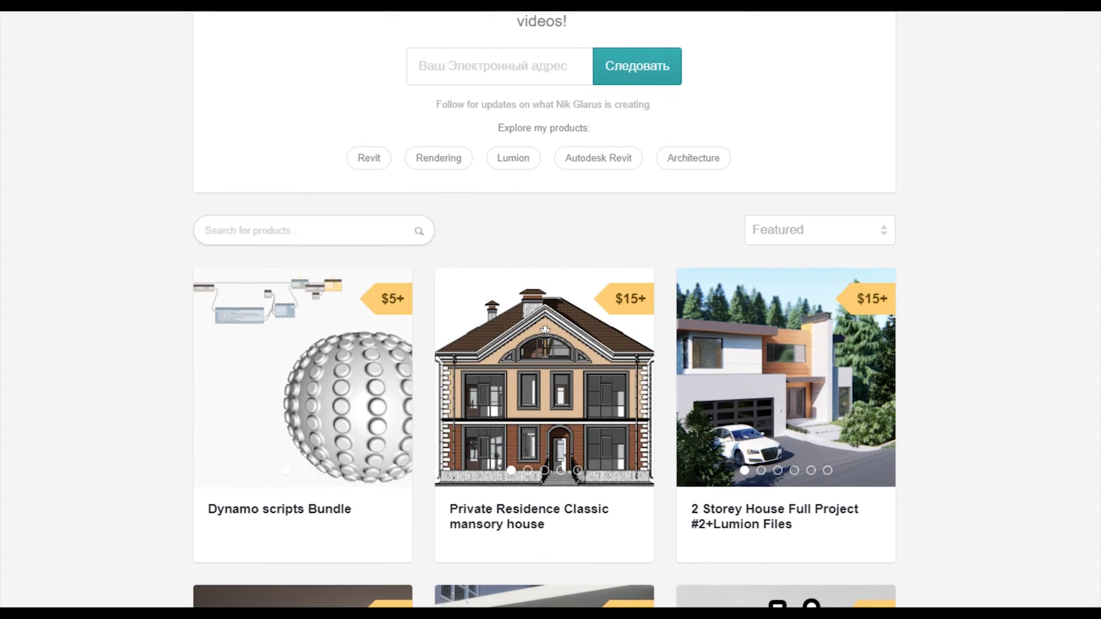
scroll(283, 525, "up", 2)
scroll(284, 525, "down", 2)
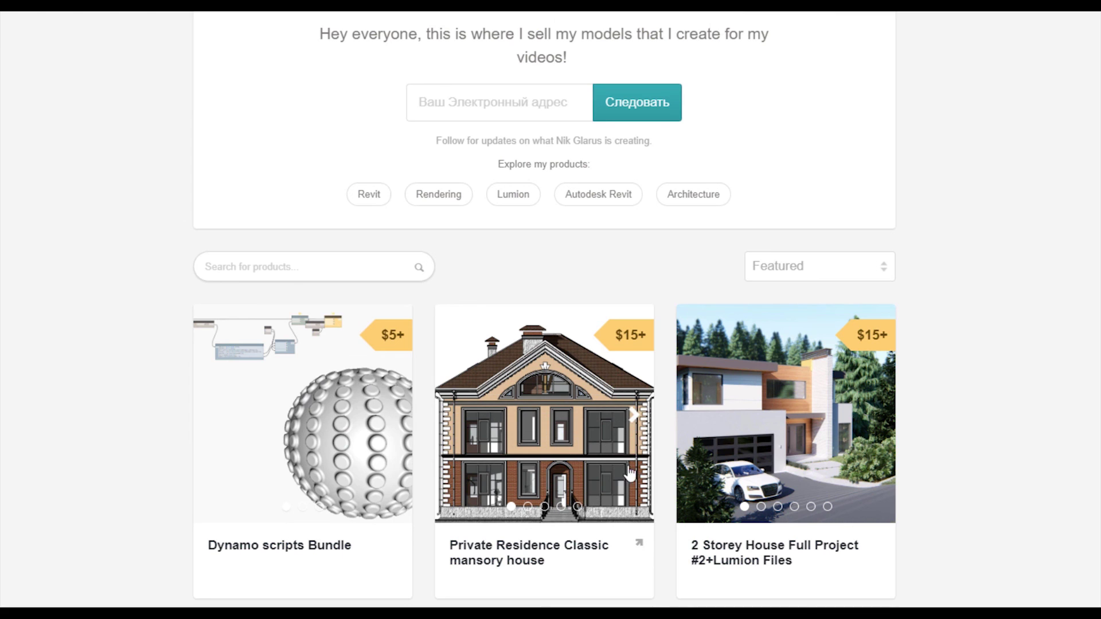
scroll(540, 469, "down", 2)
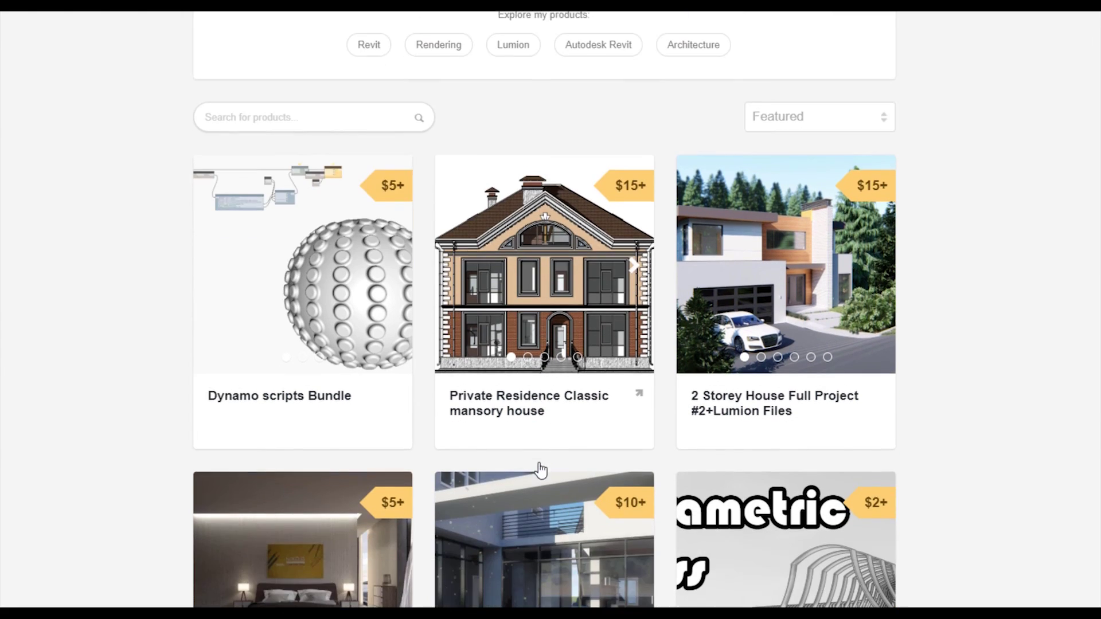
scroll(548, 432, "down", 2)
scroll(547, 431, "up", 2)
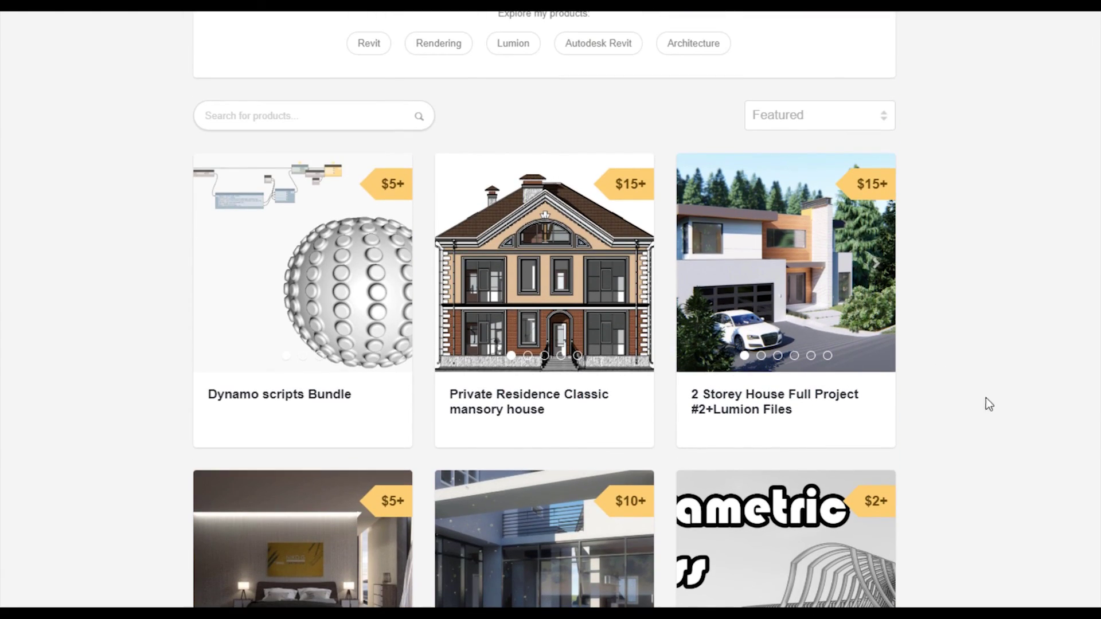
scroll(982, 414, "up", 2)
scroll(979, 414, "up", 2)
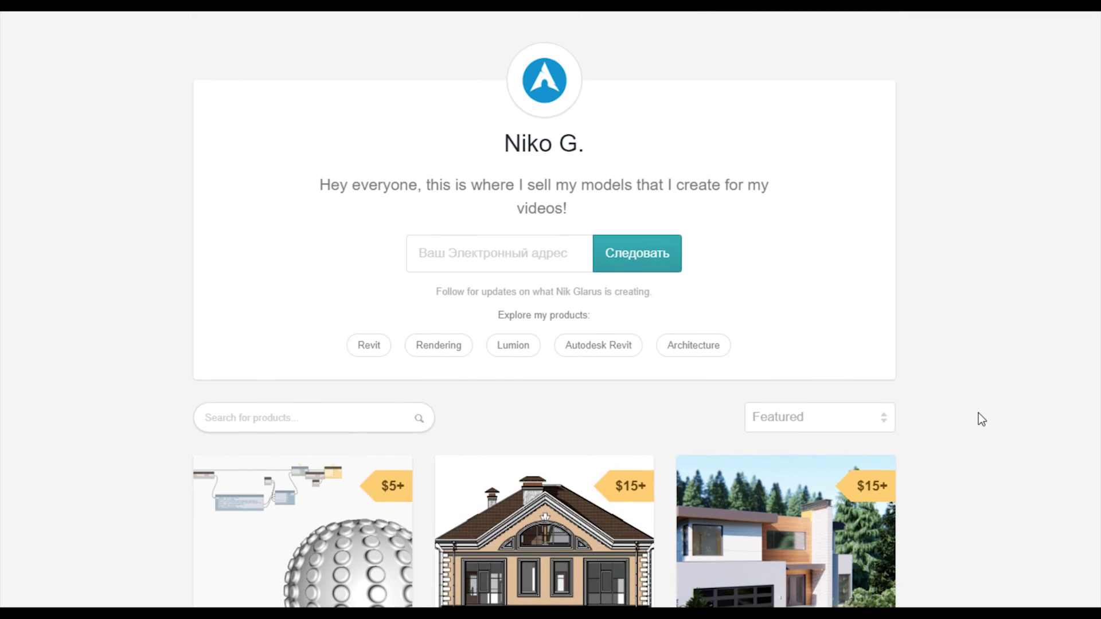
scroll(974, 421, "down", 3)
scroll(973, 422, "down", 1)
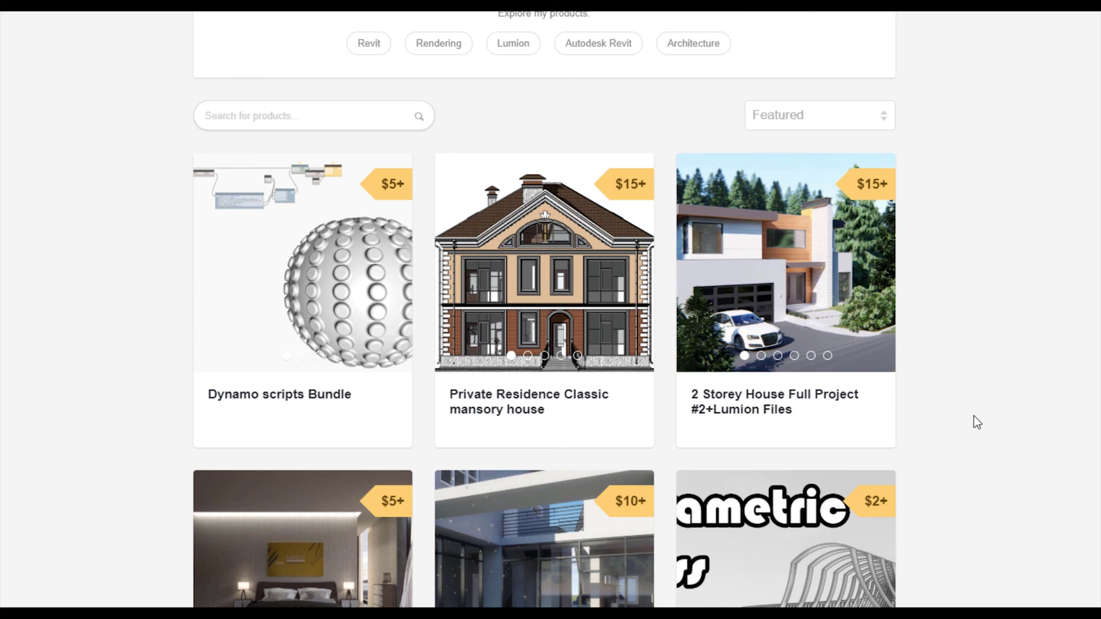